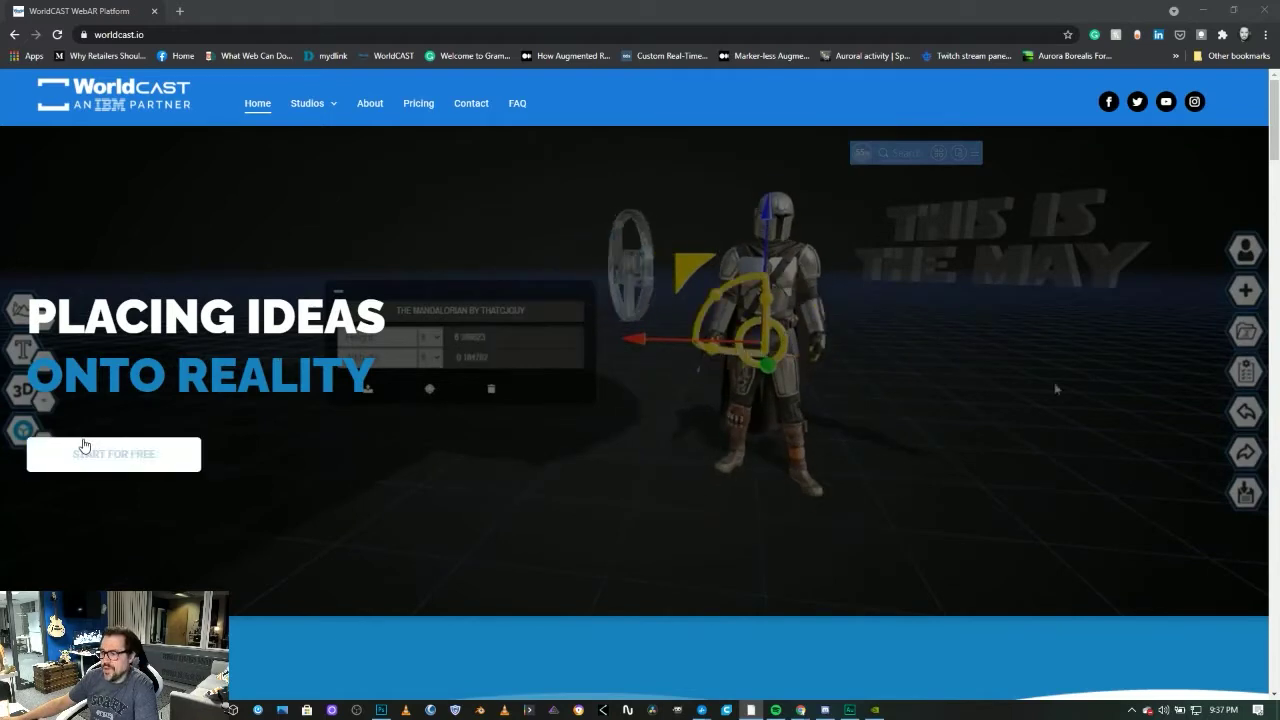
# - Start for free in full screen and choose the PrintCAST studio with the $10 Premium package
pyautogui.click(117, 453)
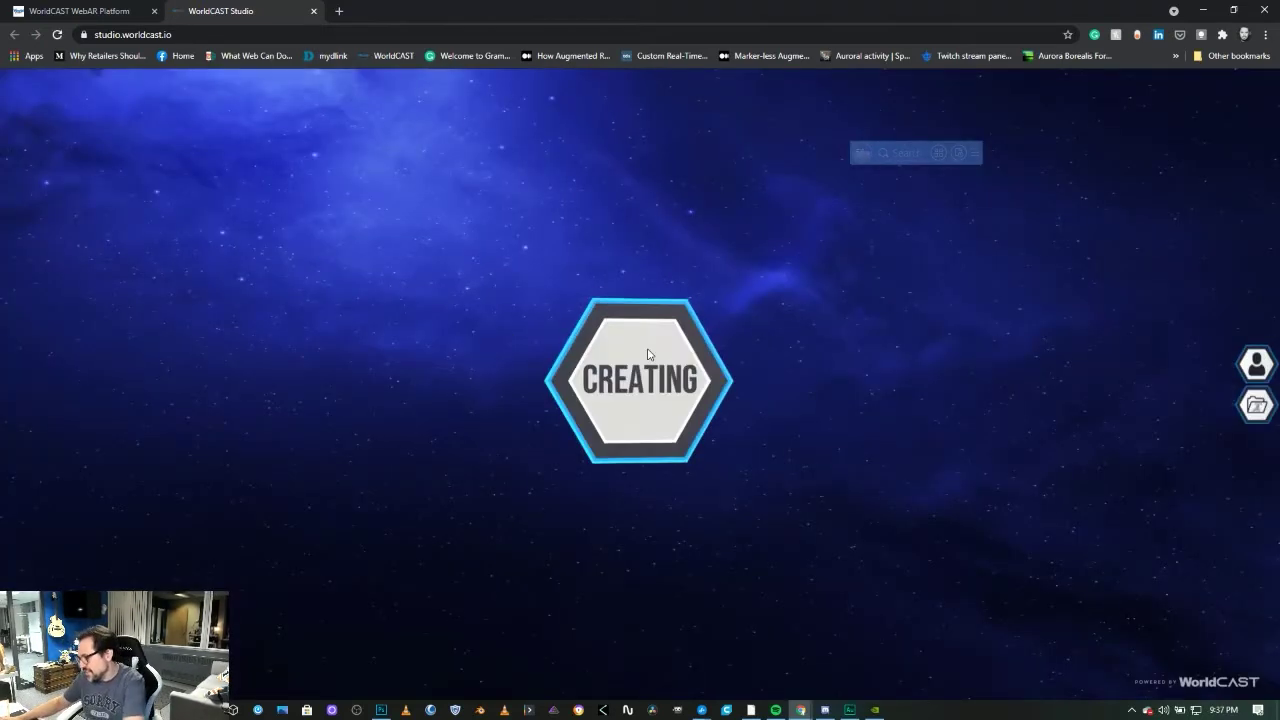
pyautogui.press('F11')
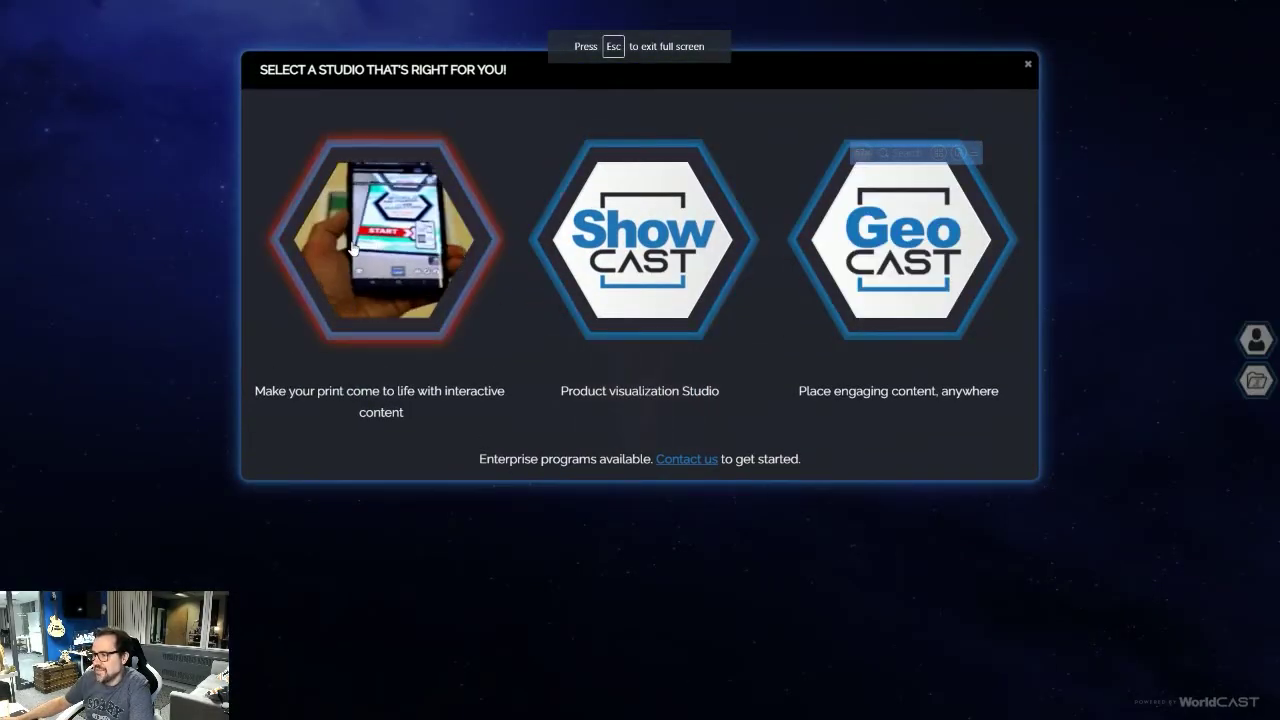
pyautogui.click(390, 281)
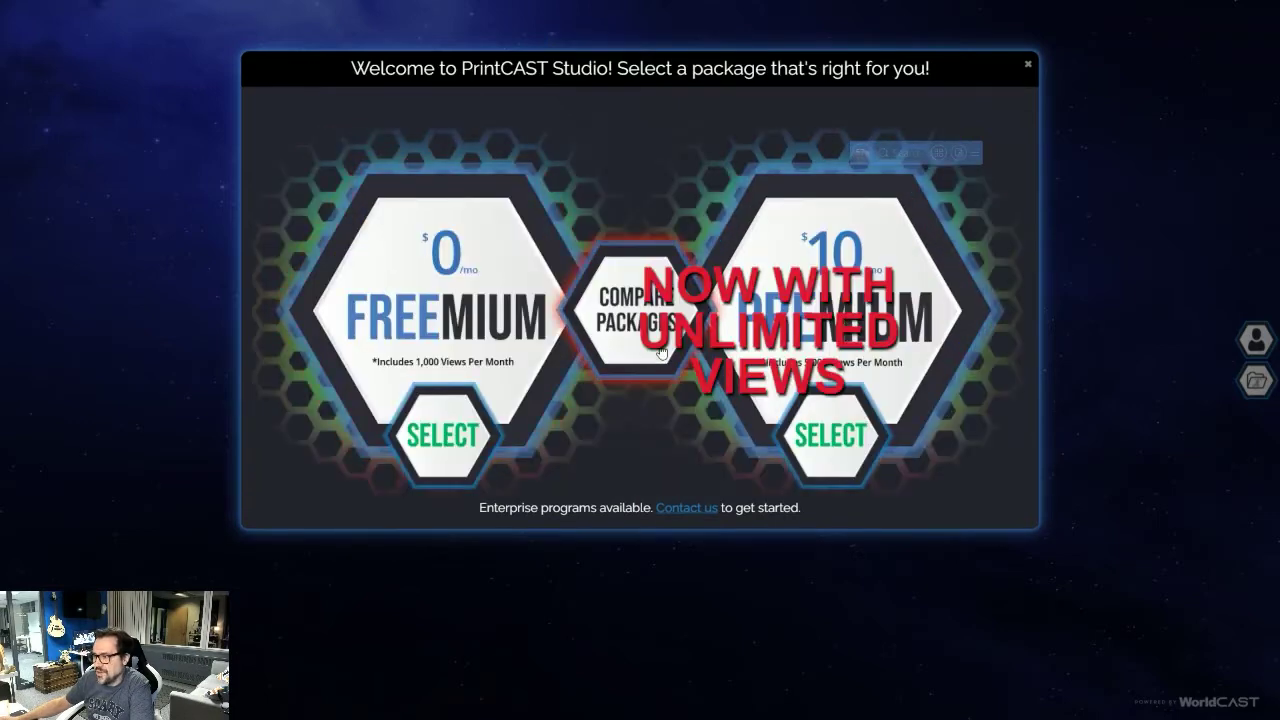
pyautogui.click(832, 430)
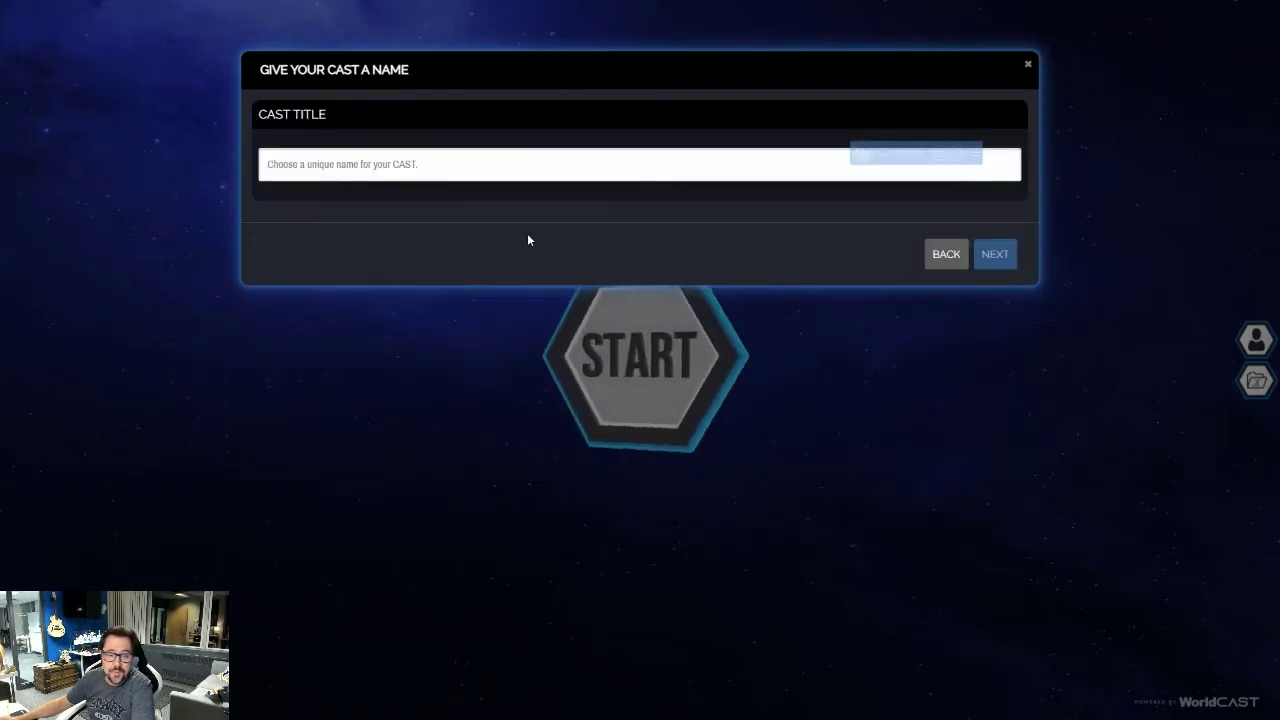
# - Name the new cast Reality Realty and continue to the image upload
pyautogui.click(336, 162)
pyautogui.write('Real')
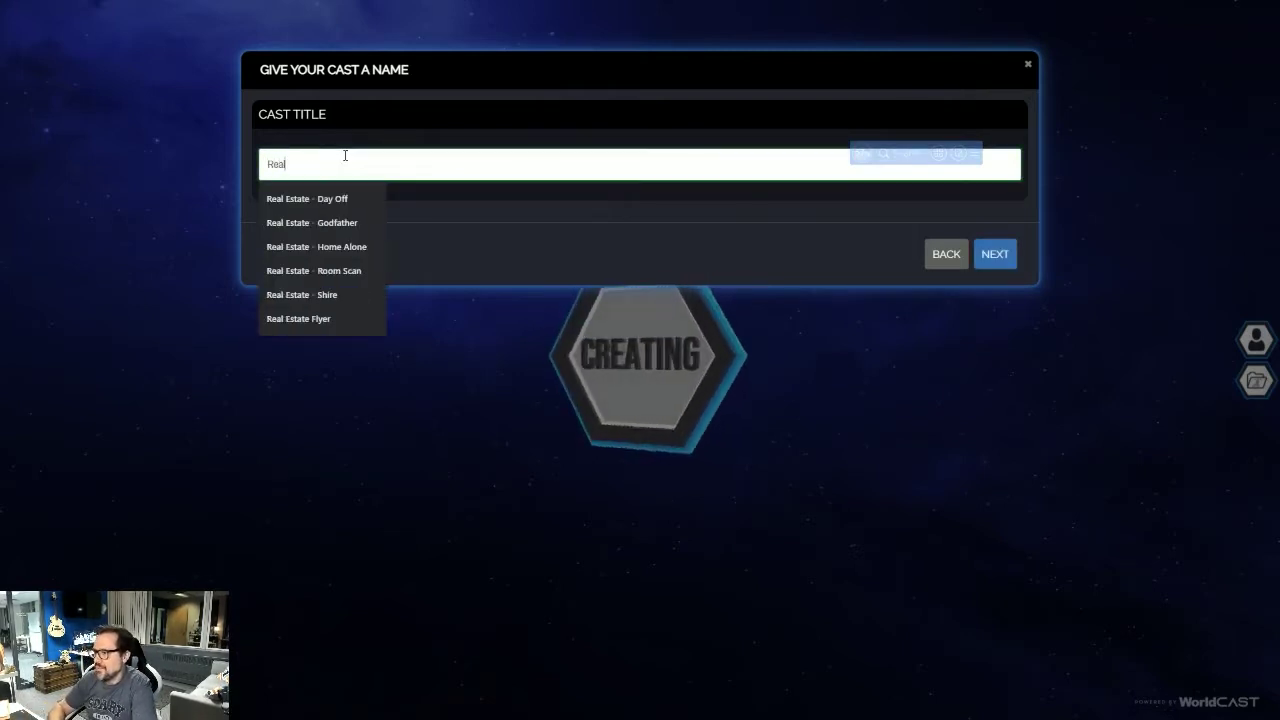
pyautogui.write('ity Realty')
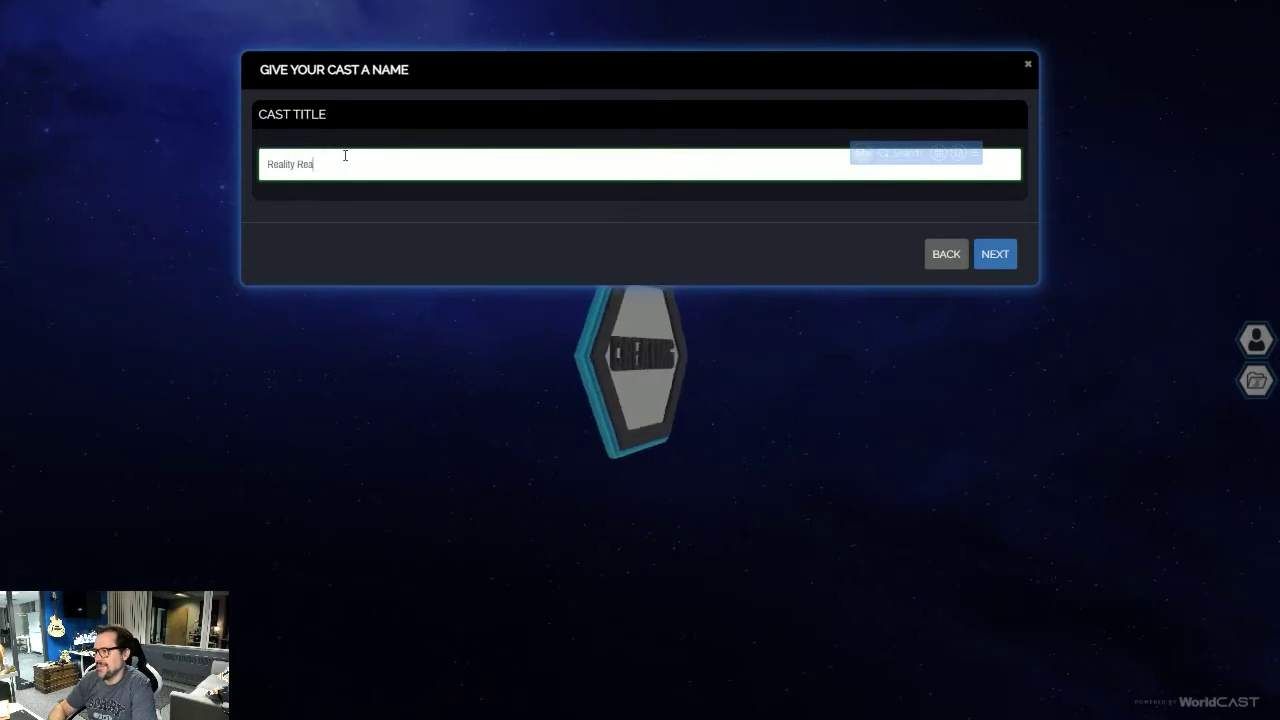
pyautogui.click(993, 256)
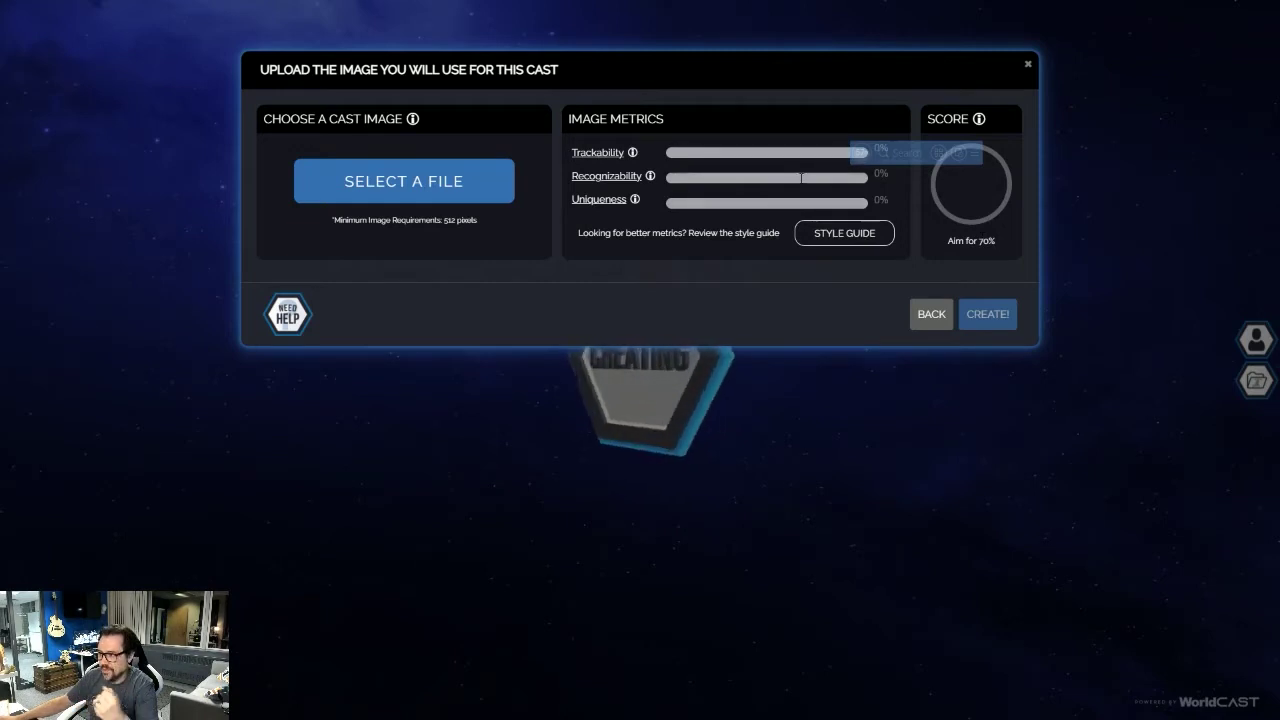
# - Upload CARD_C.png from the RealityRealty folder as the cast image and create the cast
pyautogui.click(413, 187)
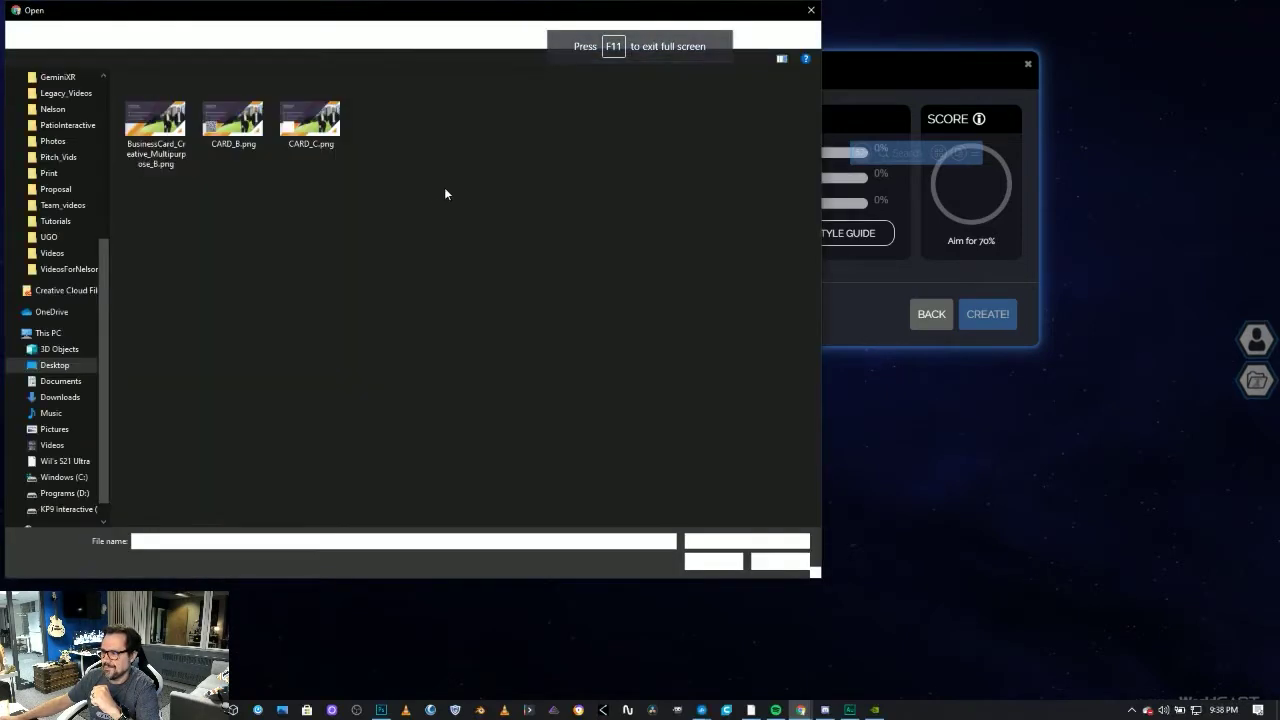
pyautogui.click(309, 122)
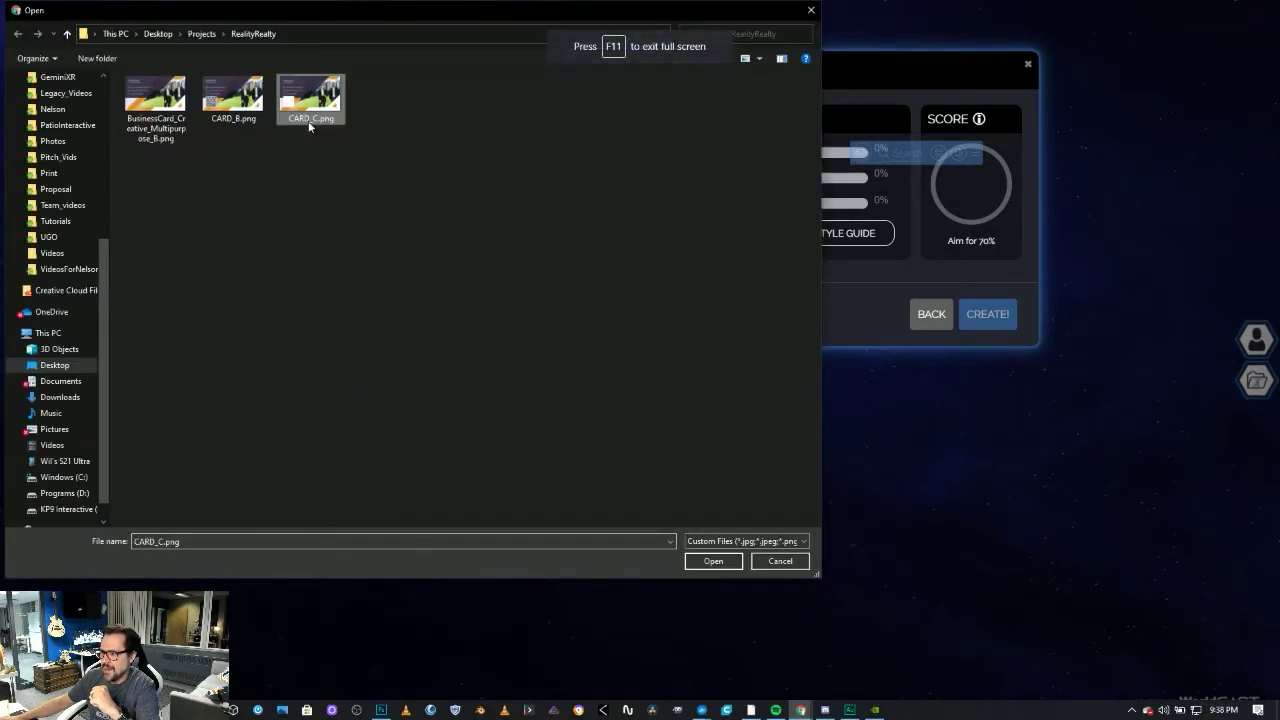
pyautogui.click(721, 561)
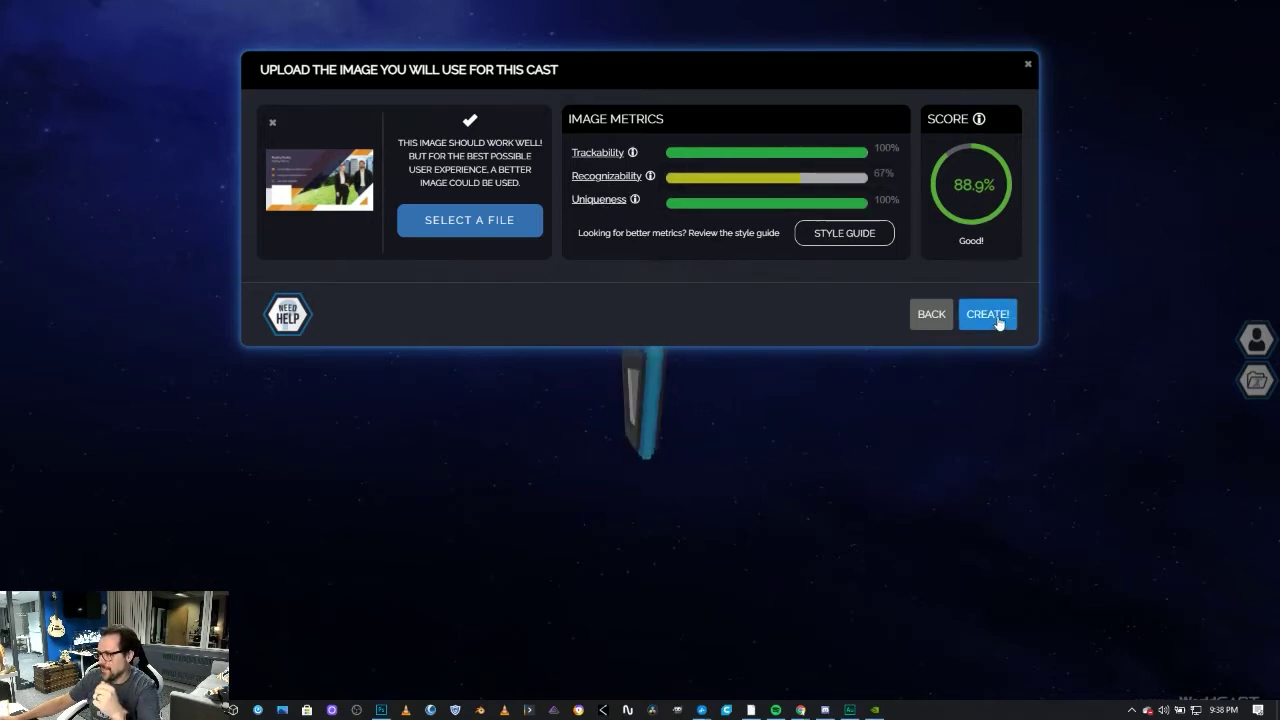
pyautogui.click(996, 318)
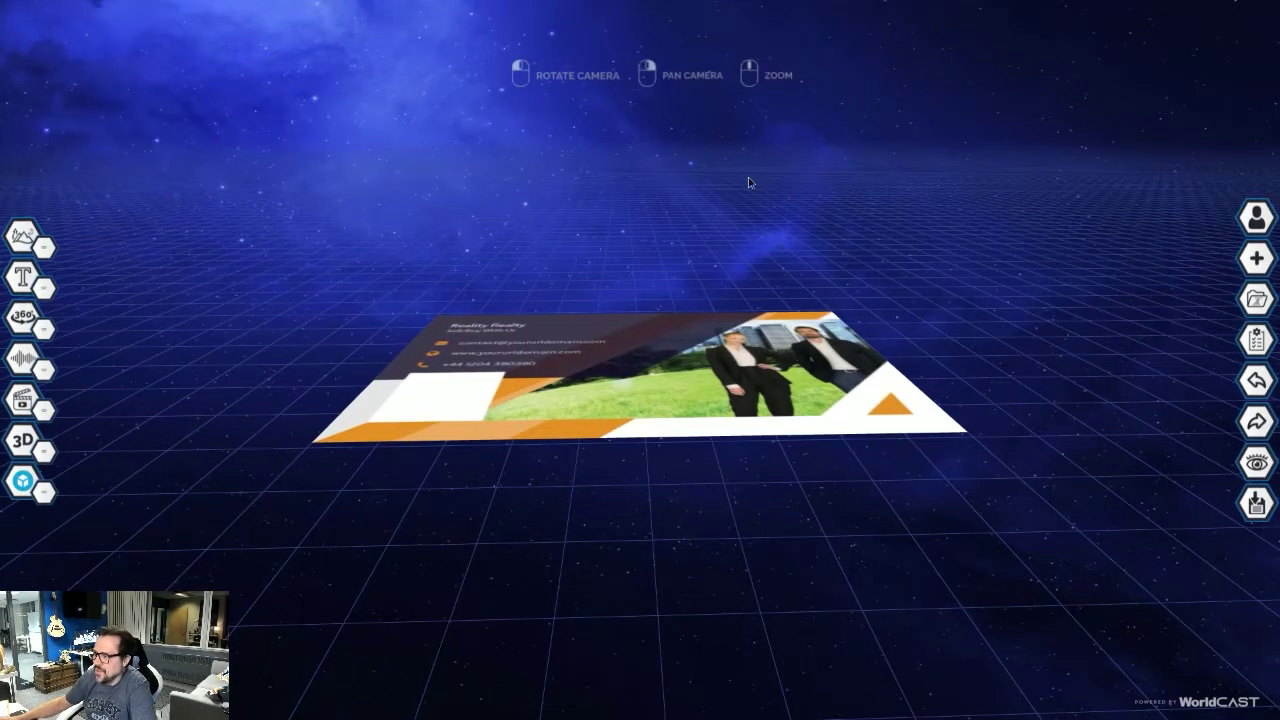
# - Add the video BusinessCard_Creative_Multipurpose_B_V2.mp4 to the cast without a title
pyautogui.moveTo(748, 182); pyautogui.dragTo(637, 303)
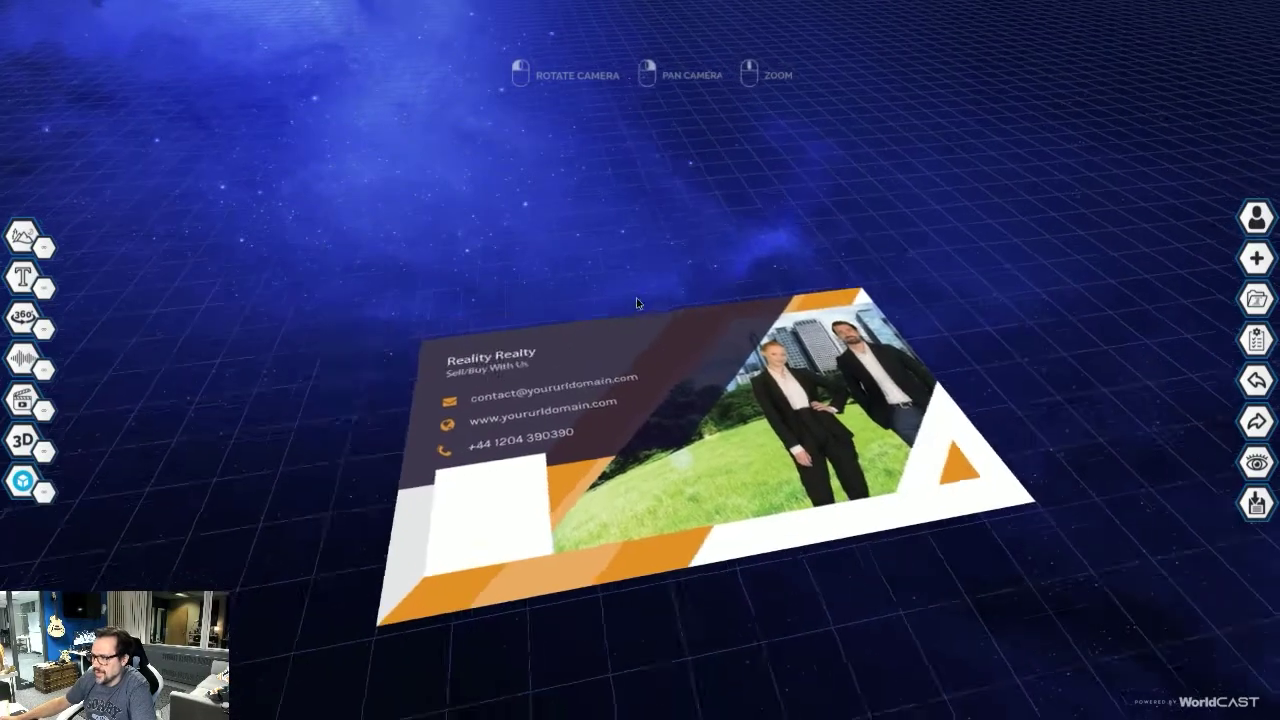
pyautogui.moveTo(110, 366)
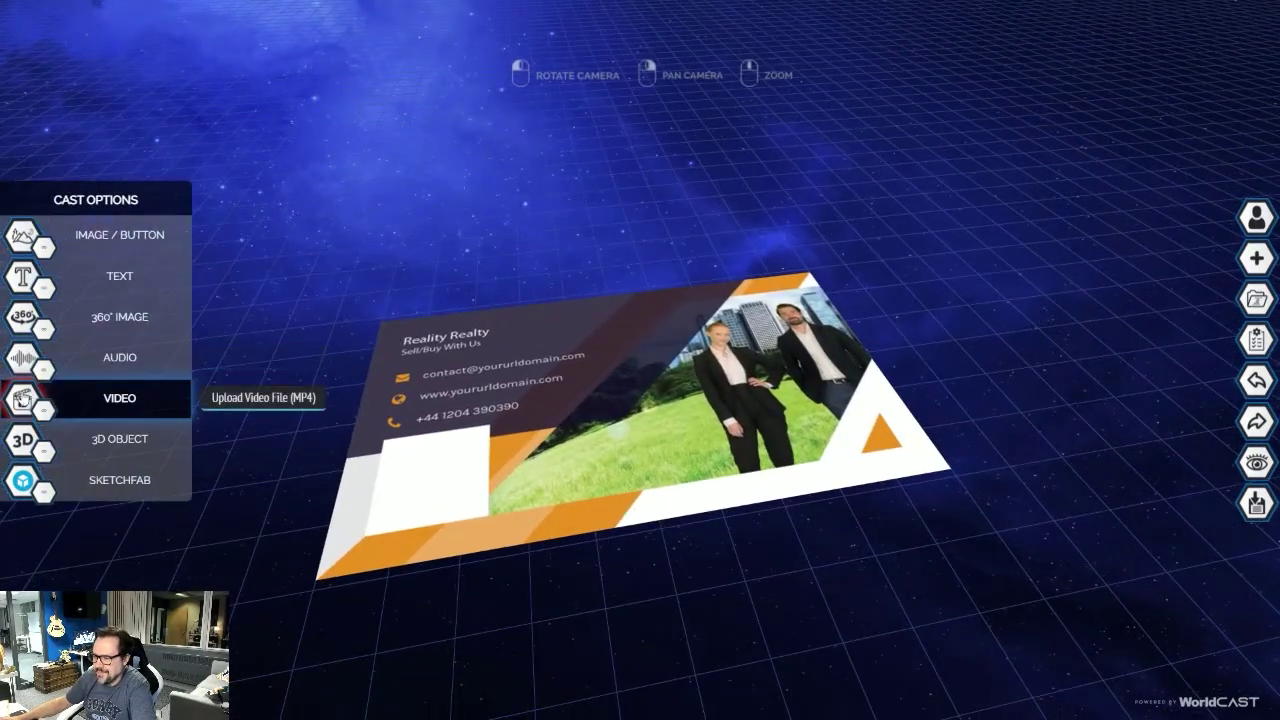
pyautogui.click(95, 398)
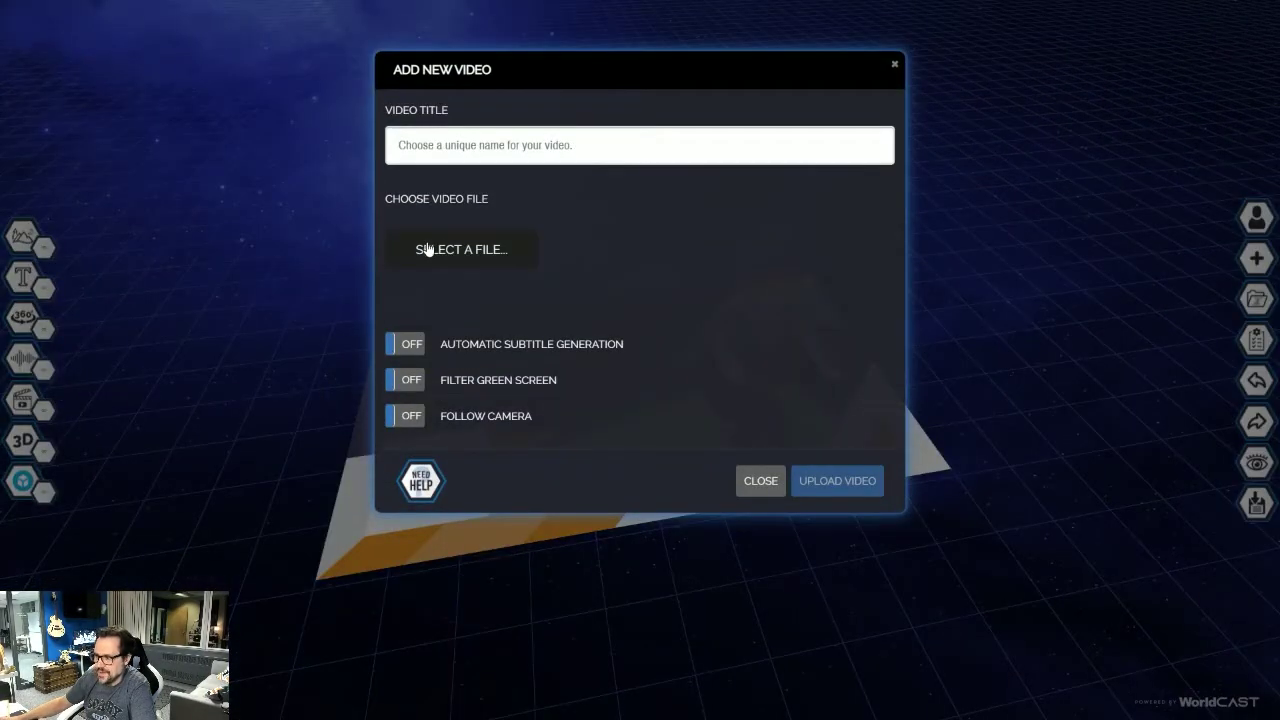
pyautogui.click(428, 249)
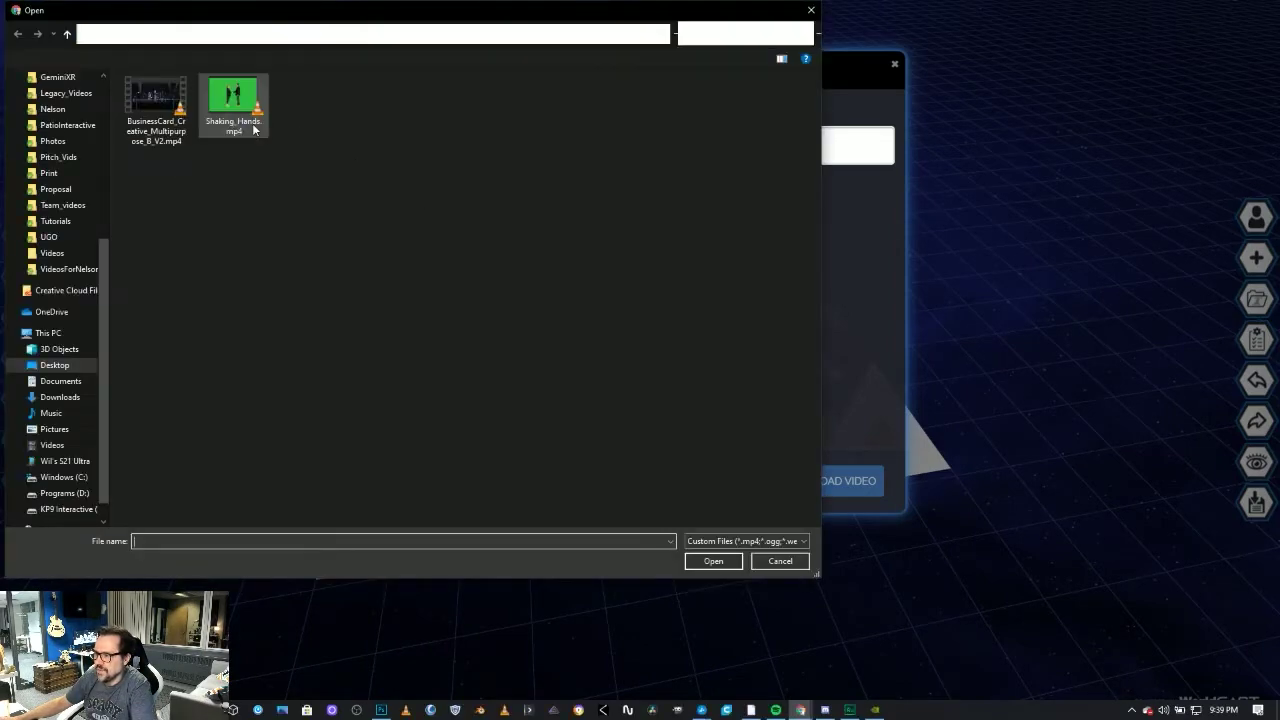
pyautogui.doubleClick(157, 104)
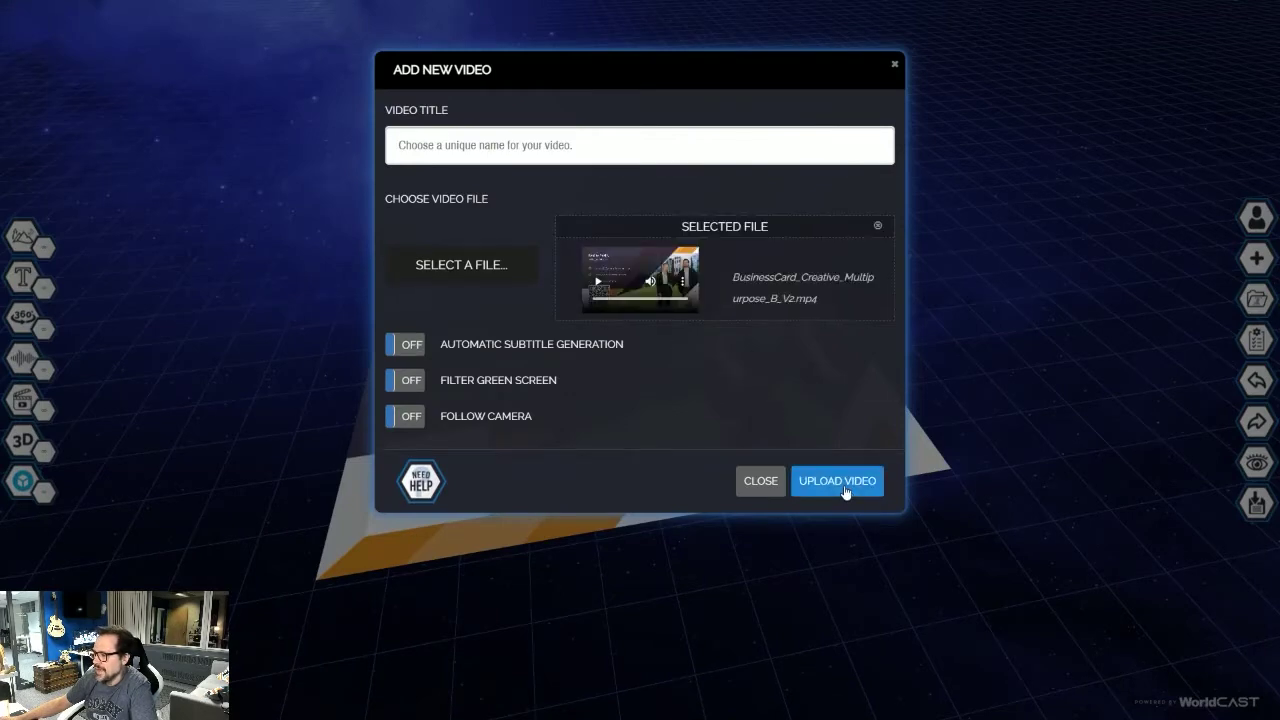
pyautogui.click(837, 482)
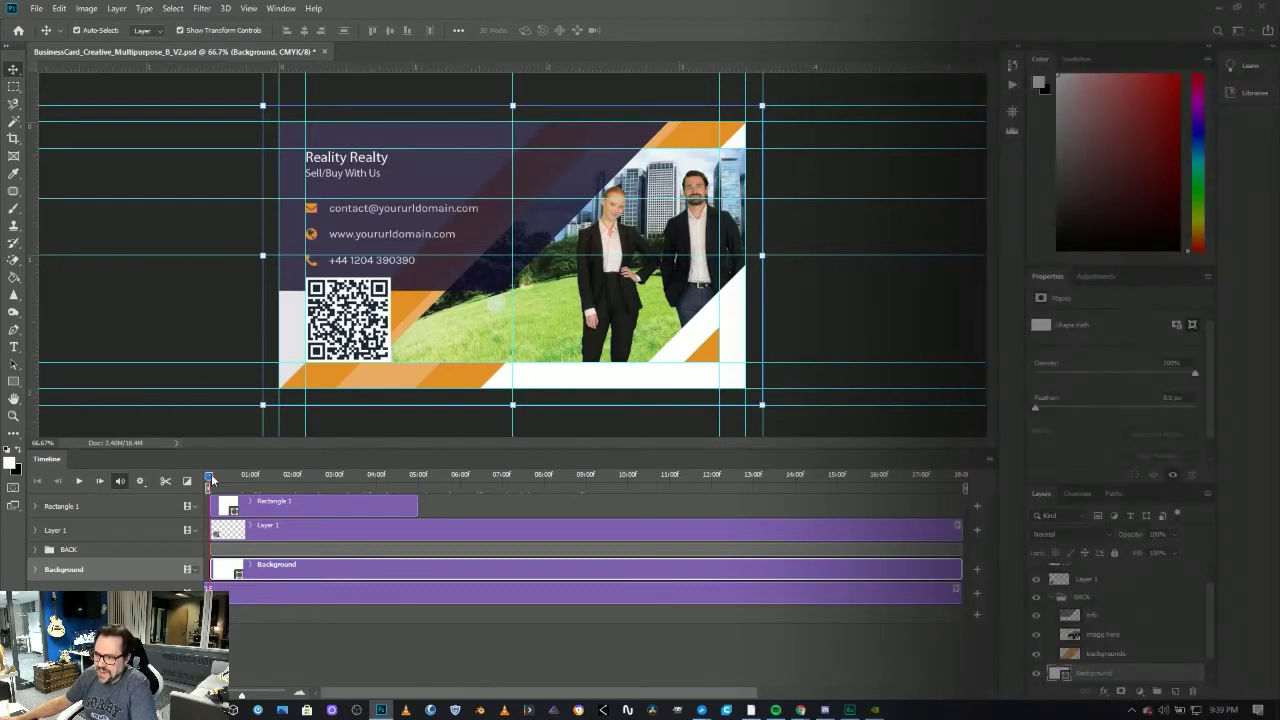
# - Switch to Photoshop and scrub through the business card animation's timeline to its end and back
pyautogui.moveTo(212, 480); pyautogui.dragTo(993, 523)
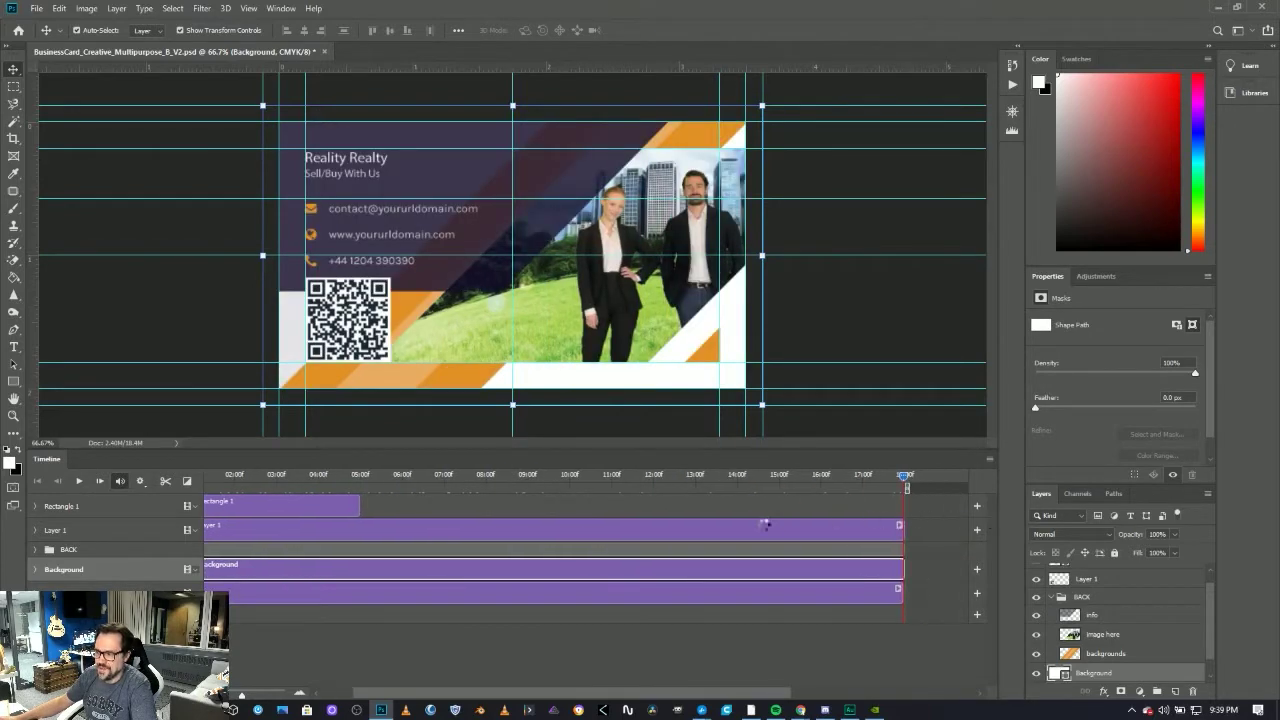
pyautogui.moveTo(765, 524); pyautogui.dragTo(108, 530)
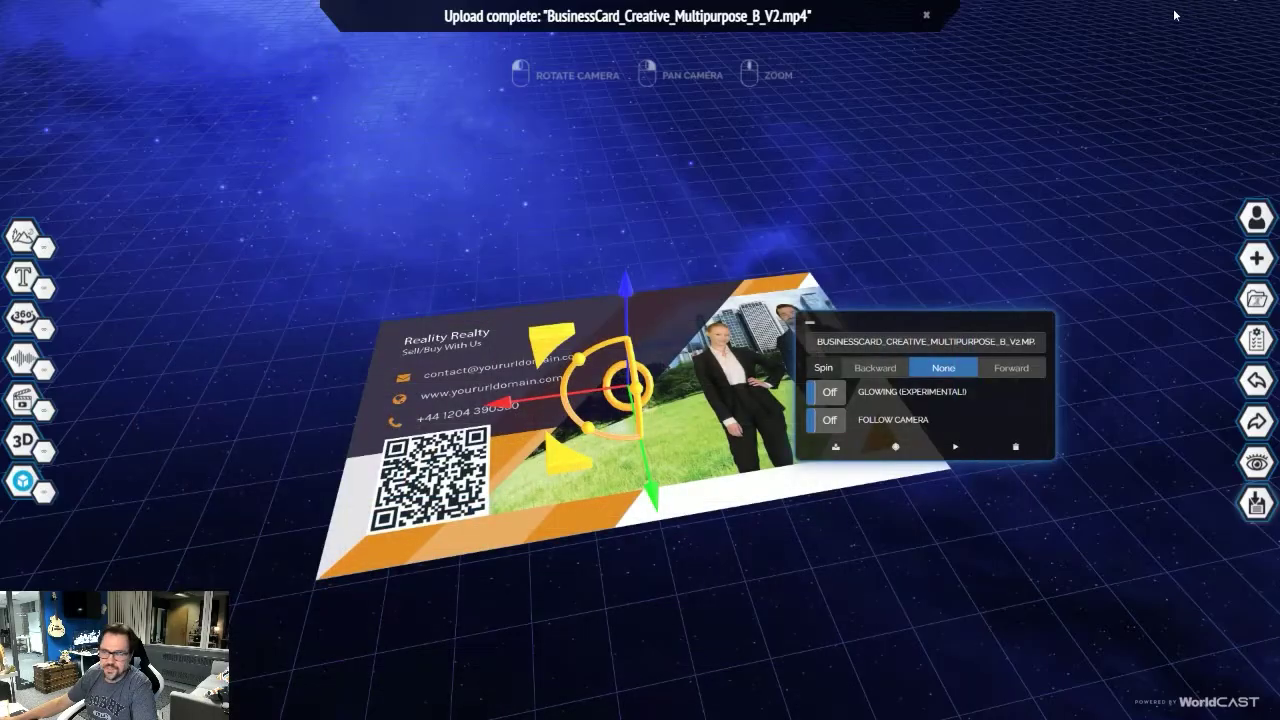
# - Return to WorldCAST Studio and preview the business card video on the card, pausing it partway
pyautogui.moveTo(987, 184); pyautogui.dragTo(969, 243)
pyautogui.click(952, 455)
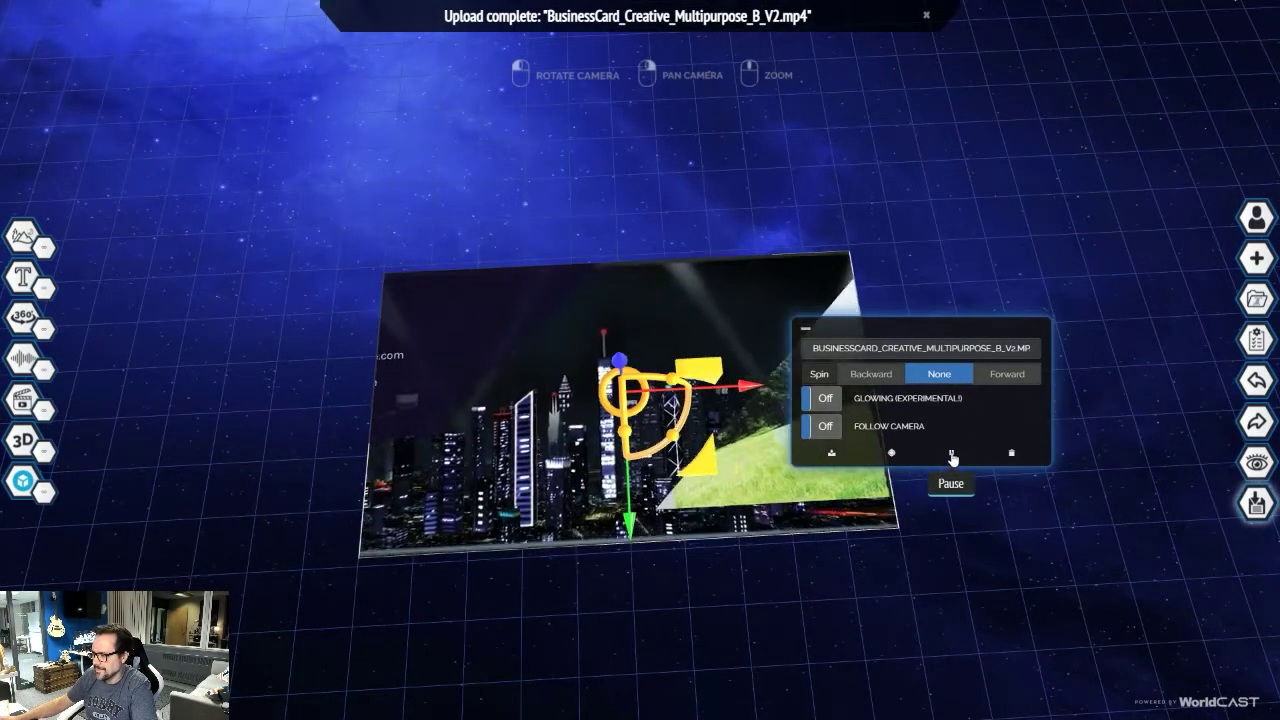
pyautogui.click(952, 455)
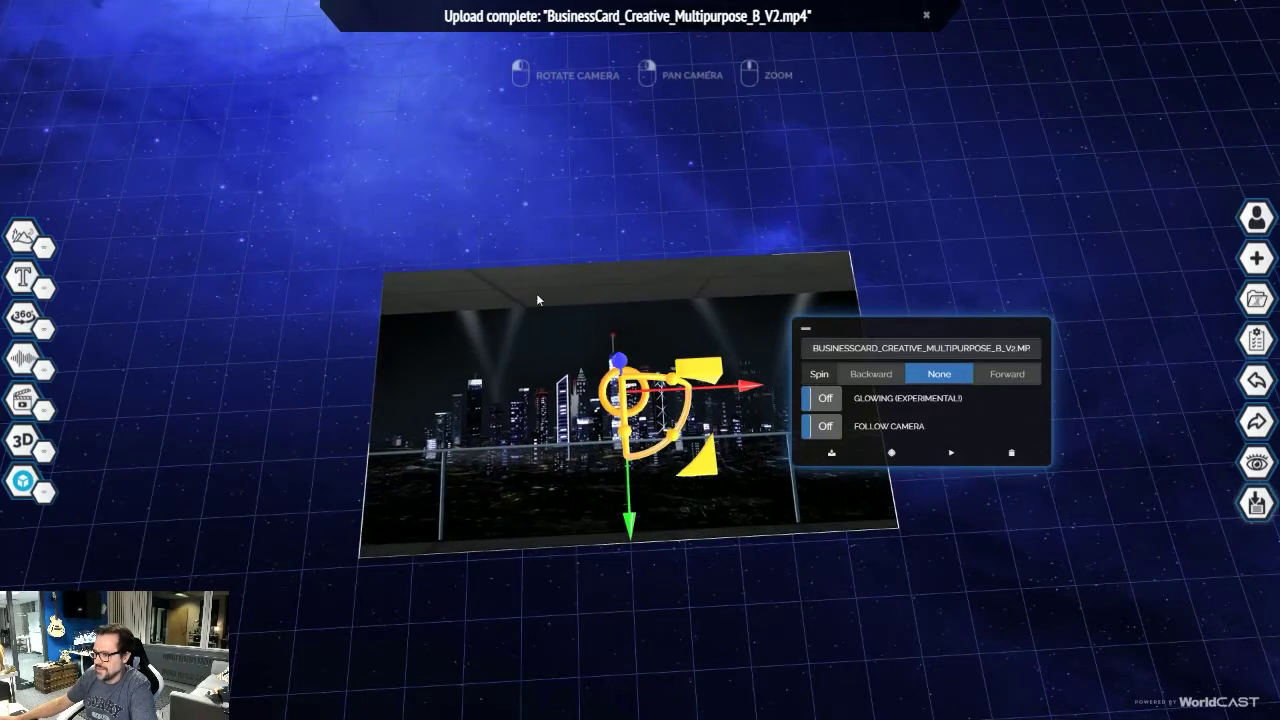
# - Add the video Shaking_Hands.mp4 to the cast with Filter Green Screen turned on
pyautogui.click(21, 399)
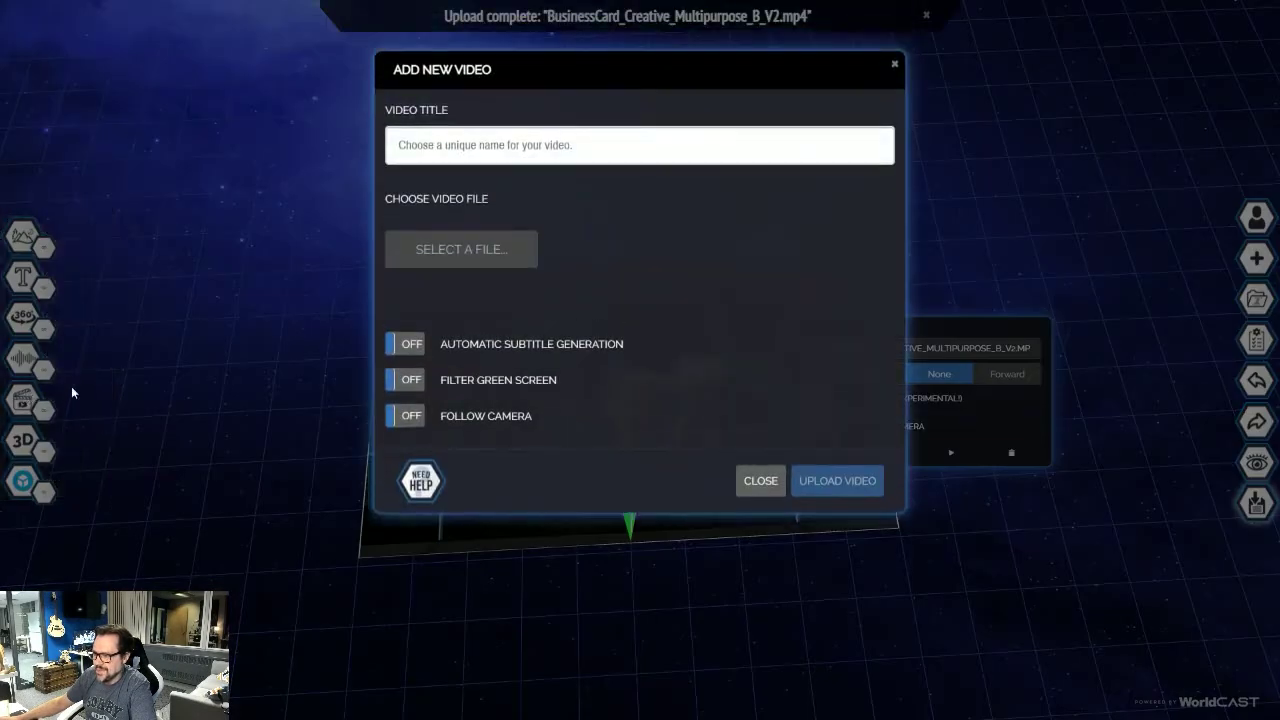
pyautogui.click(444, 242)
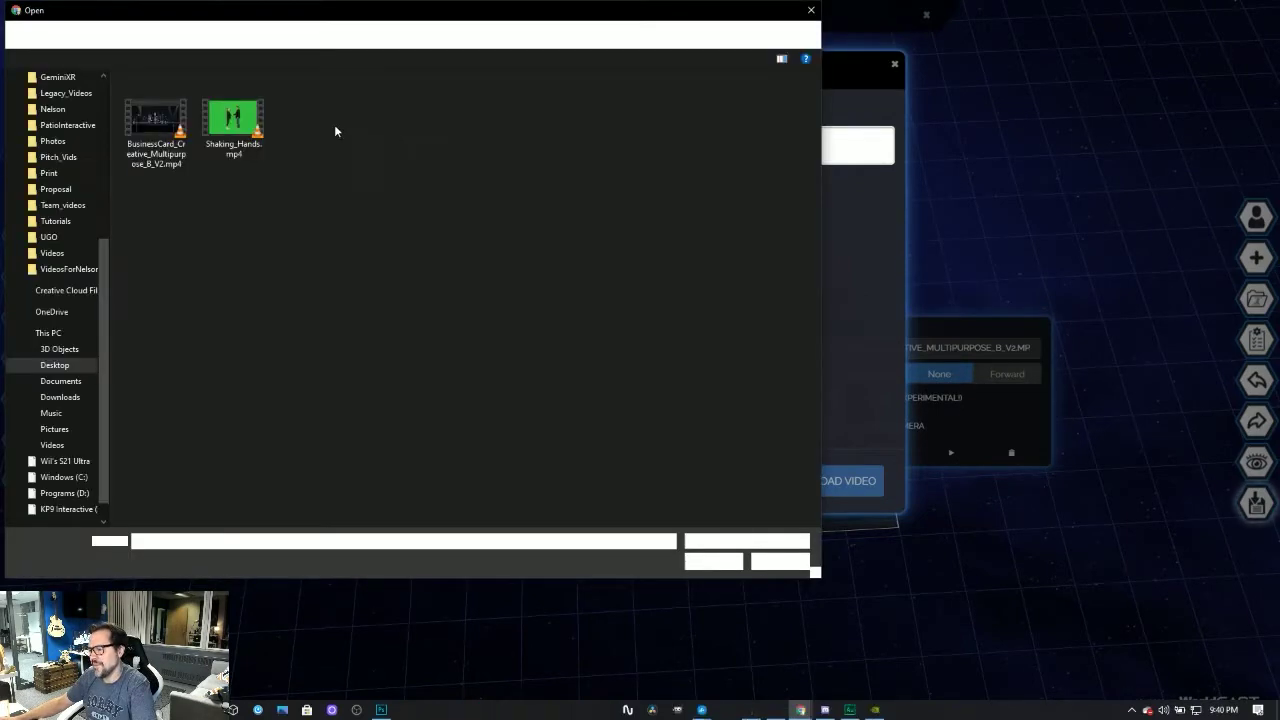
pyautogui.click(233, 125)
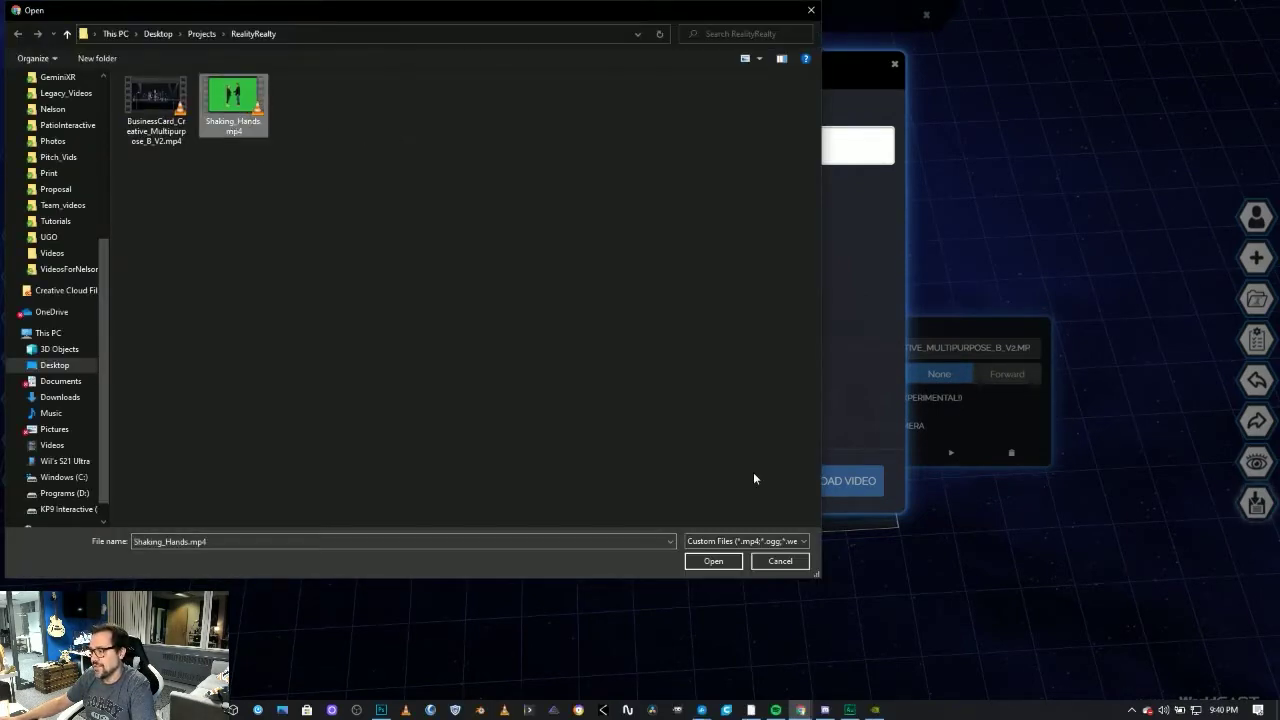
pyautogui.click(713, 561)
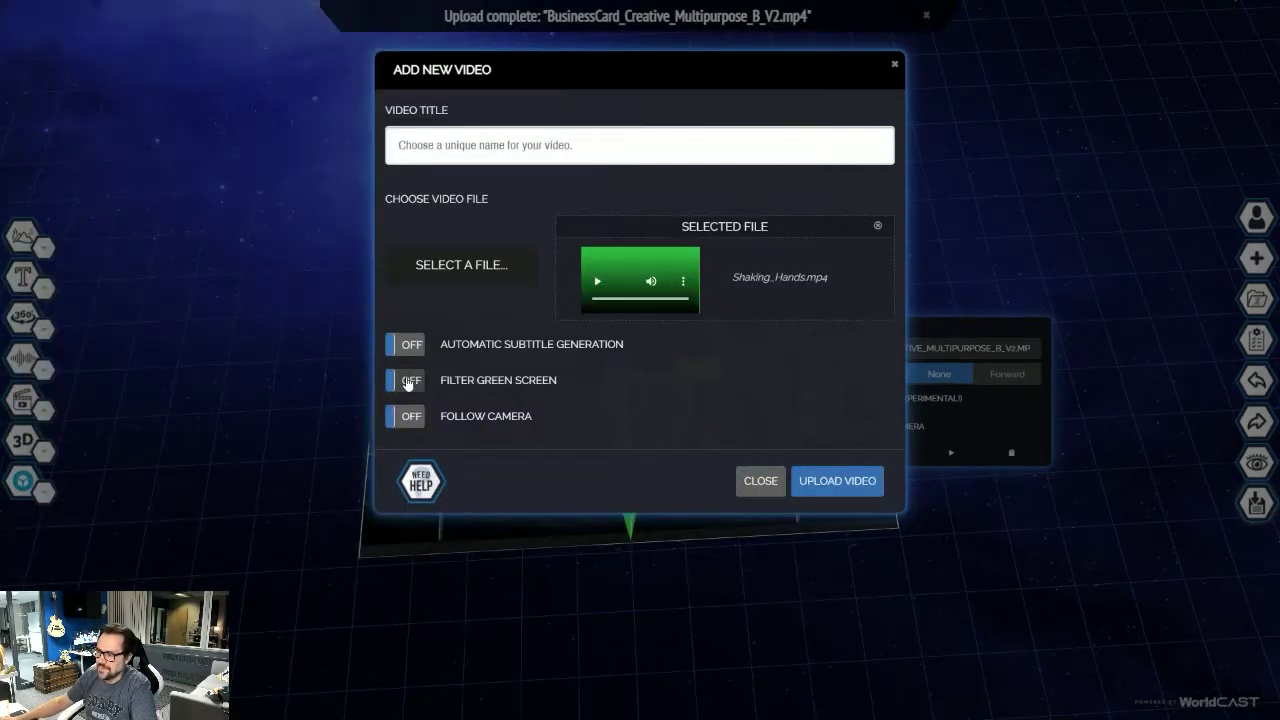
pyautogui.click(834, 484)
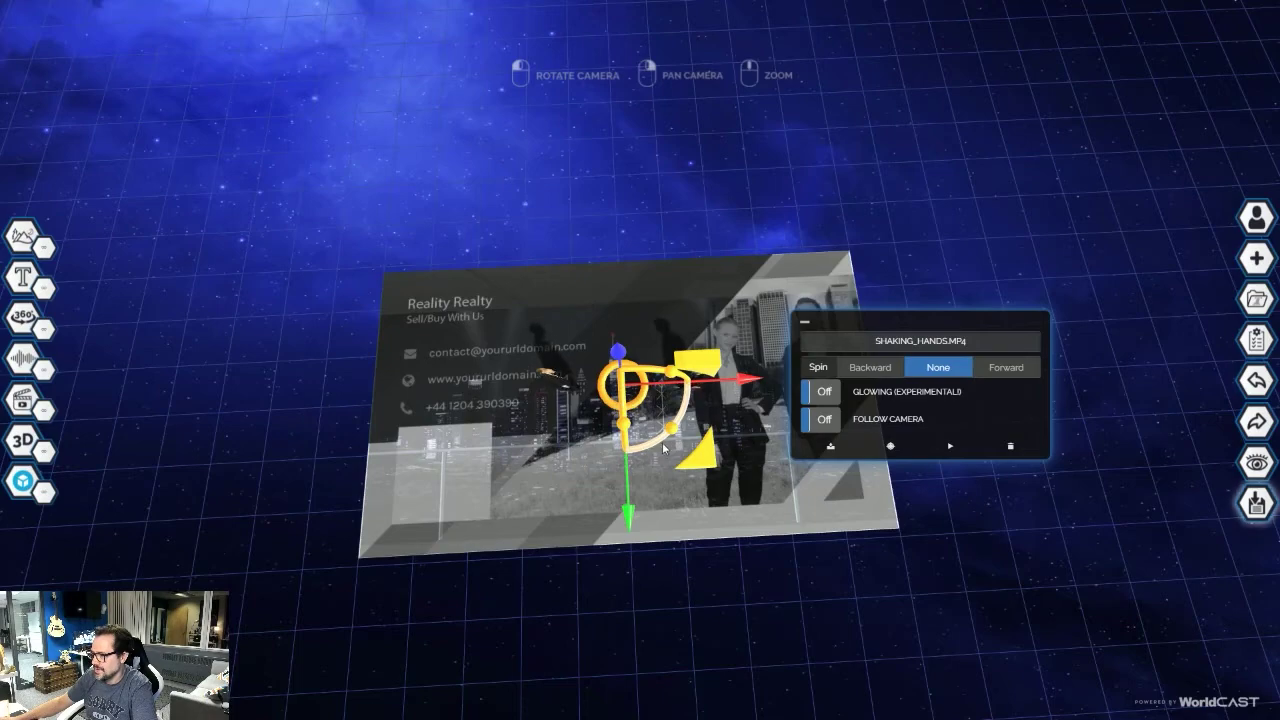
# - Position the Shaking_Hands video slightly raised at the card's back edge and preview its playback
pyautogui.moveTo(752, 517); pyautogui.dragTo(640, 300)
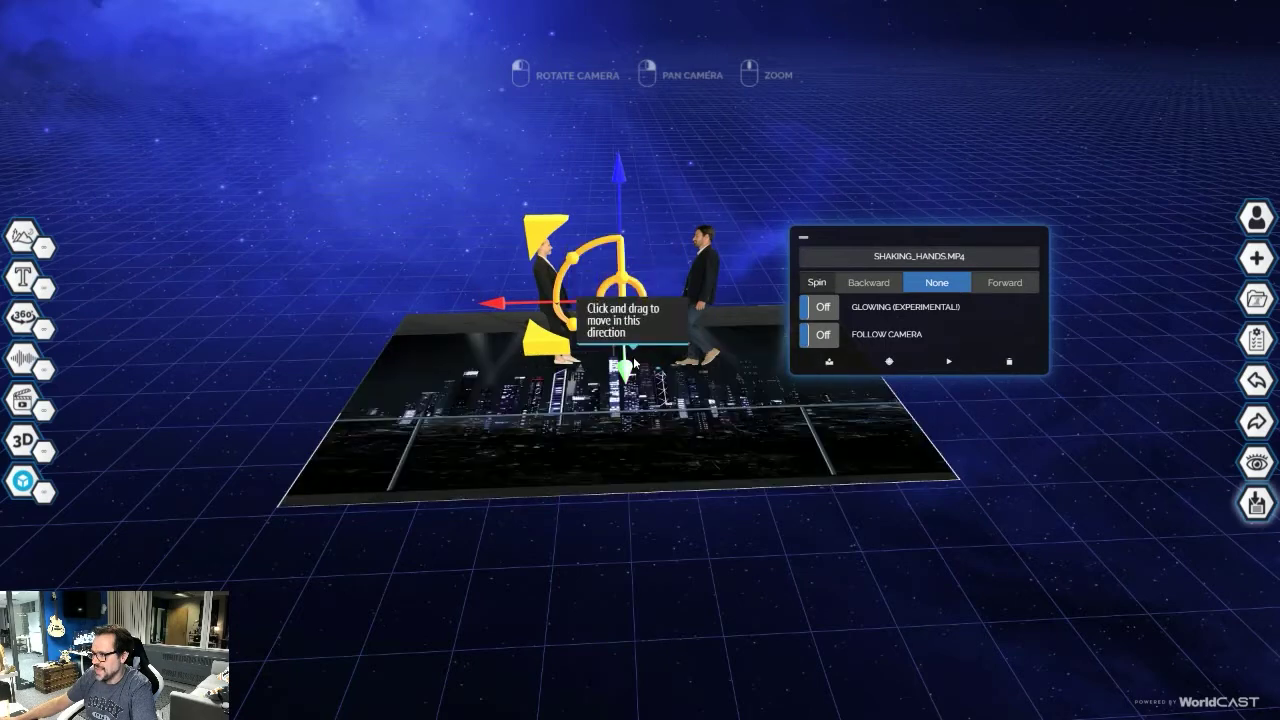
pyautogui.moveTo(633, 363); pyautogui.dragTo(624, 303)
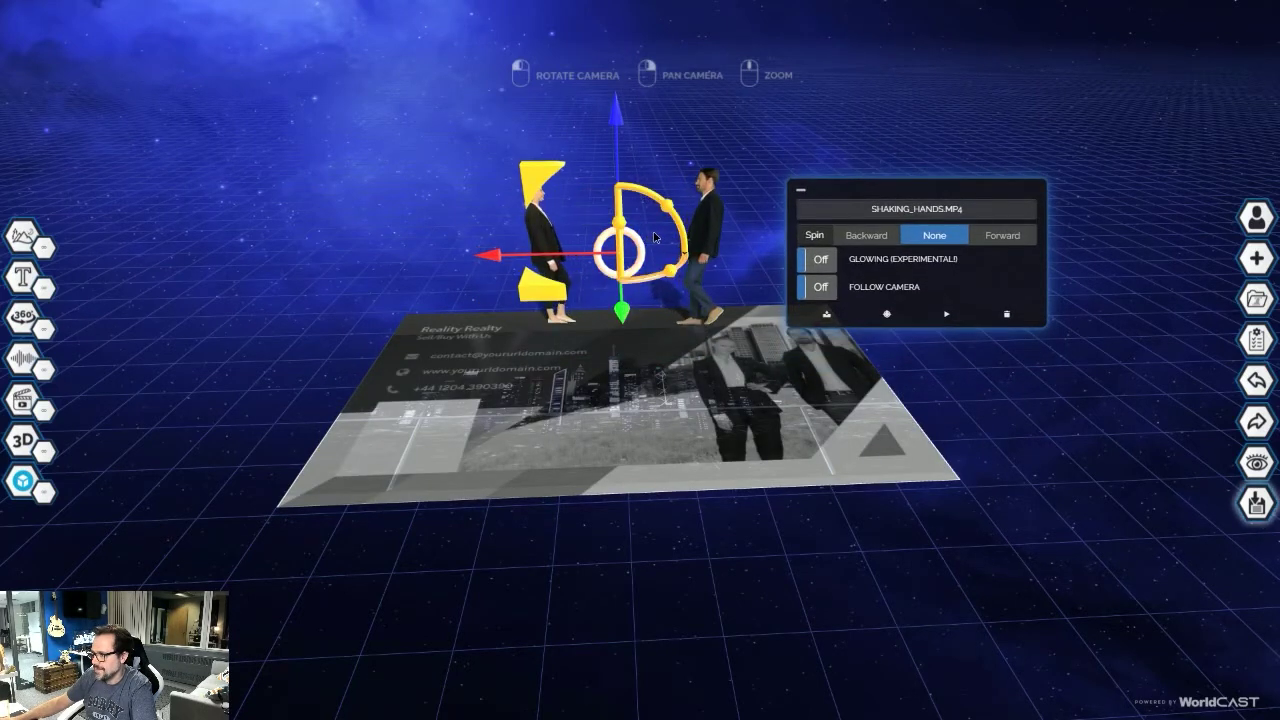
pyautogui.moveTo(619, 137); pyautogui.dragTo(619, 124)
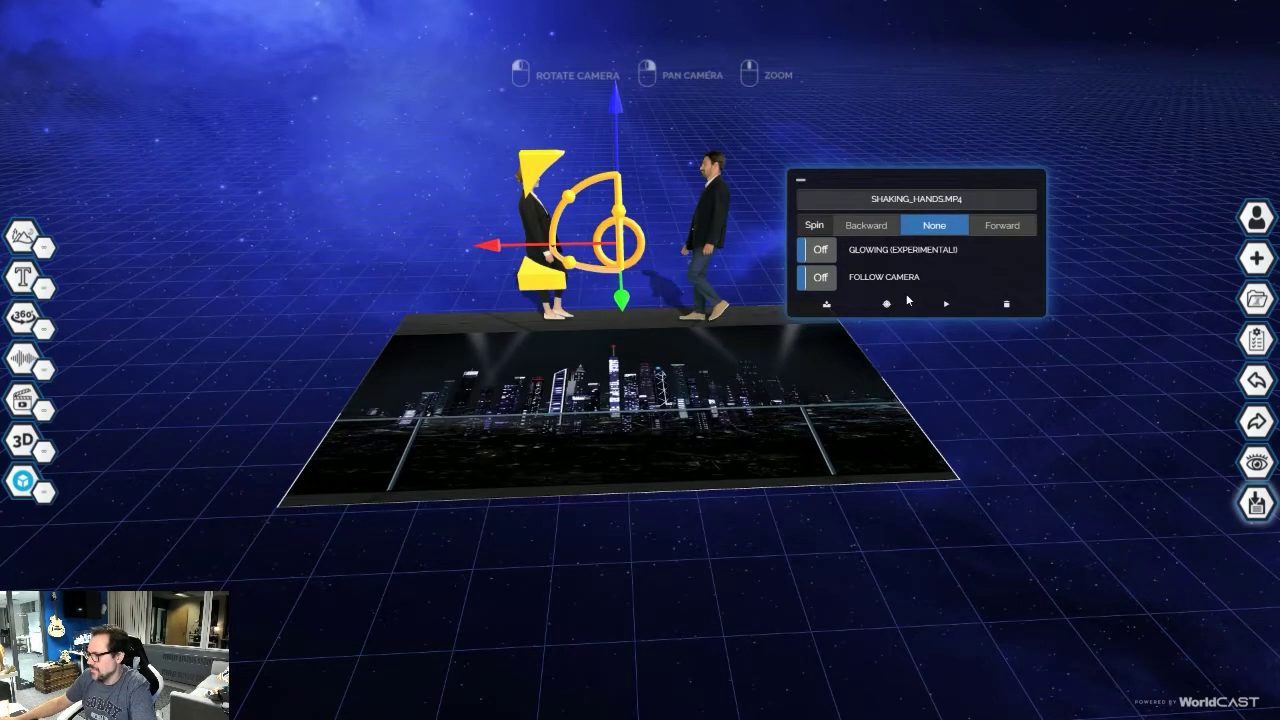
pyautogui.click(950, 305)
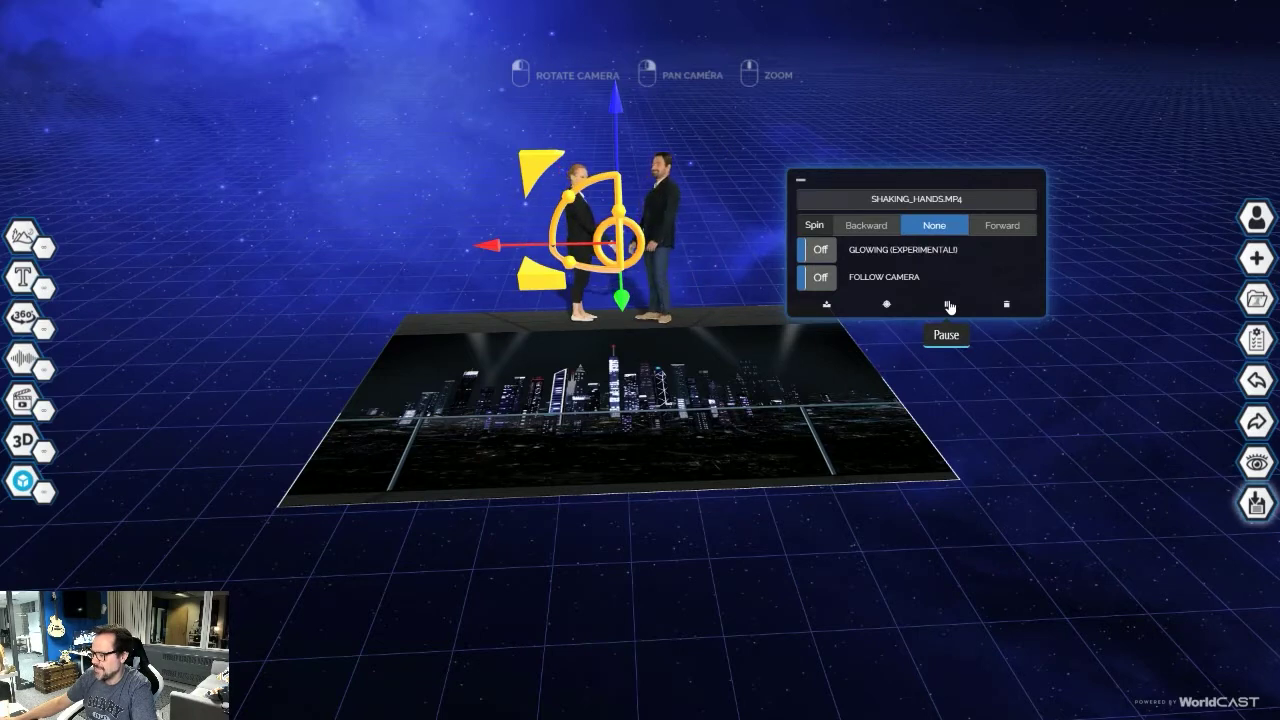
pyautogui.click(950, 305)
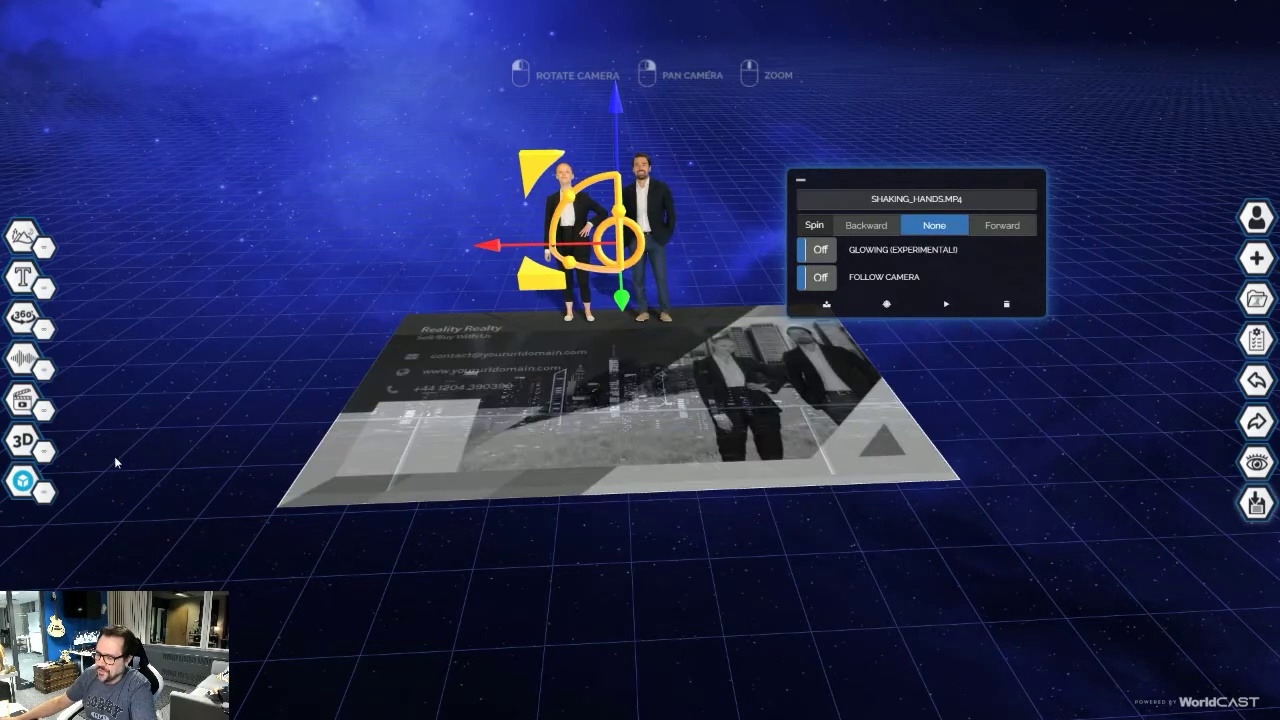
# - Search Sketchfab for "ISOMETRIC ROOM SKETCHFAB" and import the free model Isometric Room - Sketchfab Challenge into the cast
pyautogui.moveTo(30, 483)
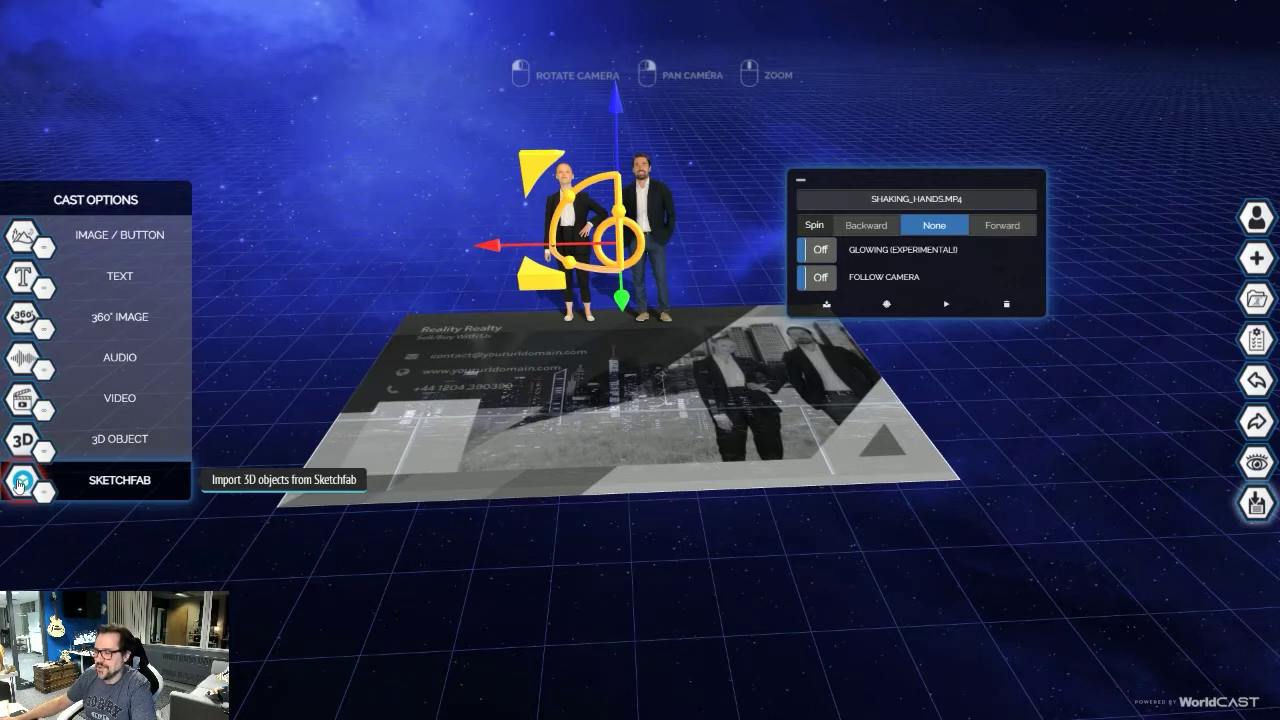
pyautogui.click(18, 485)
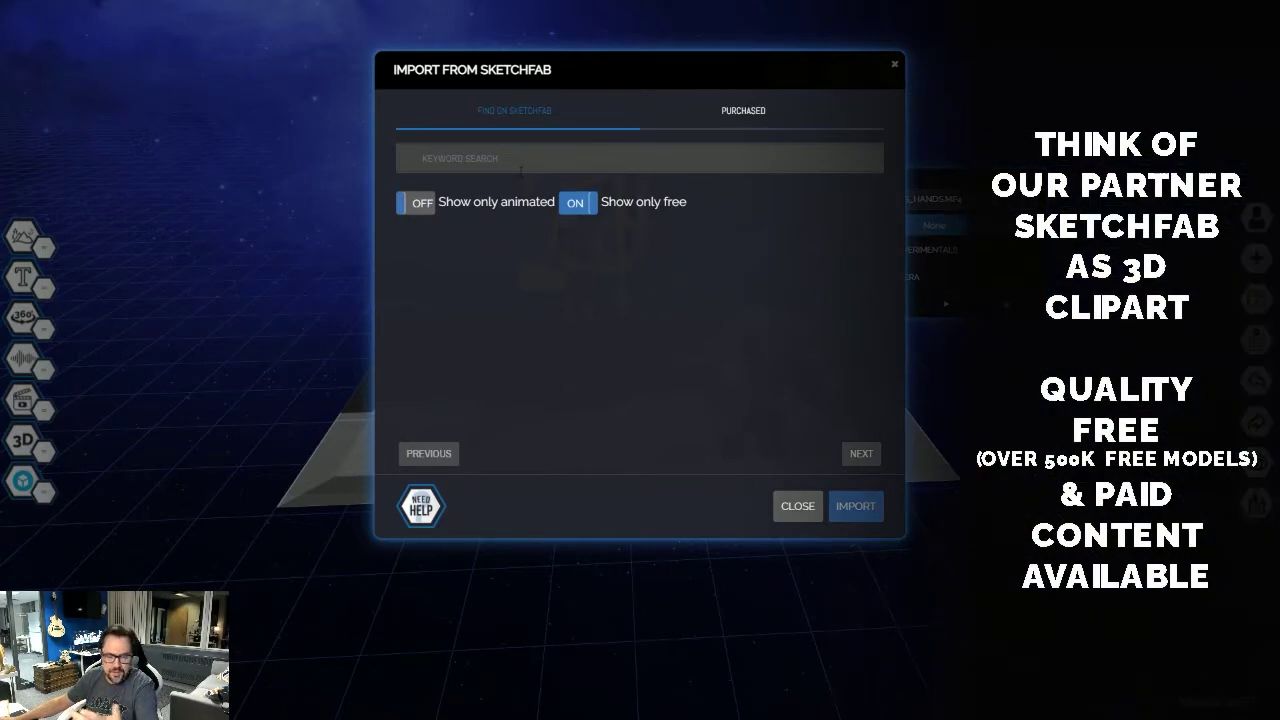
pyautogui.click(482, 155)
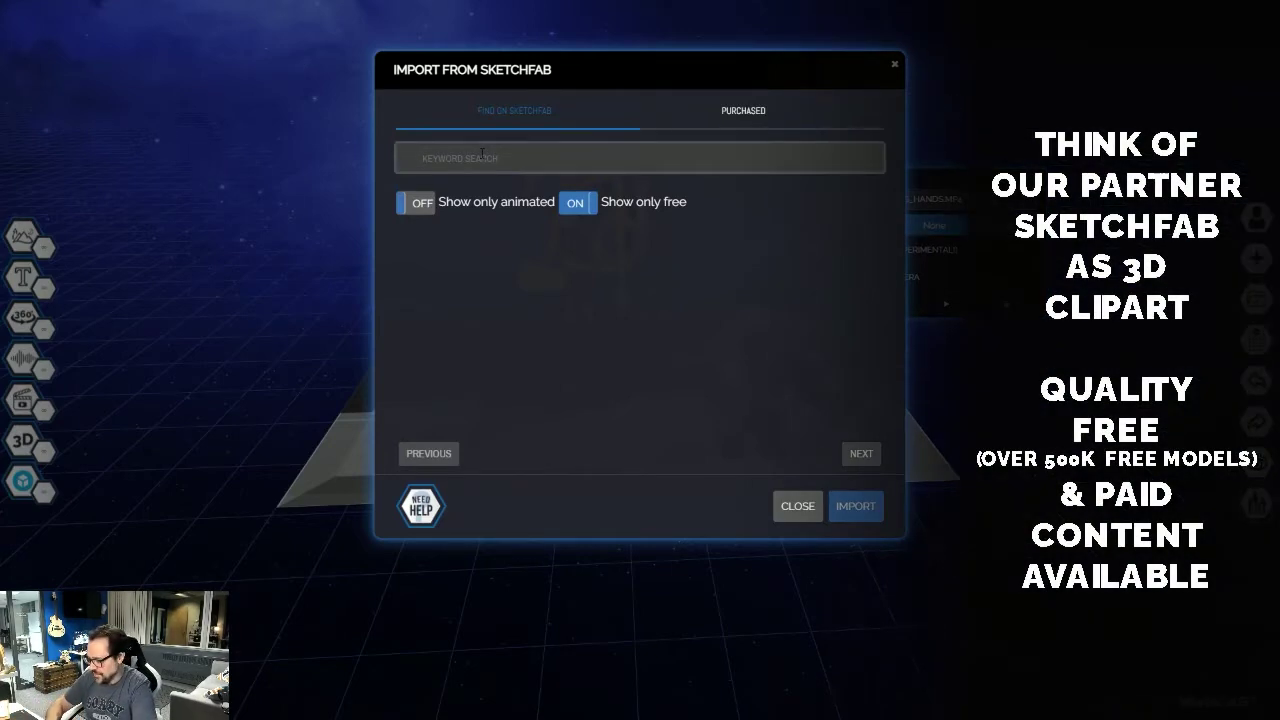
pyautogui.write('ISOMETRIC ')
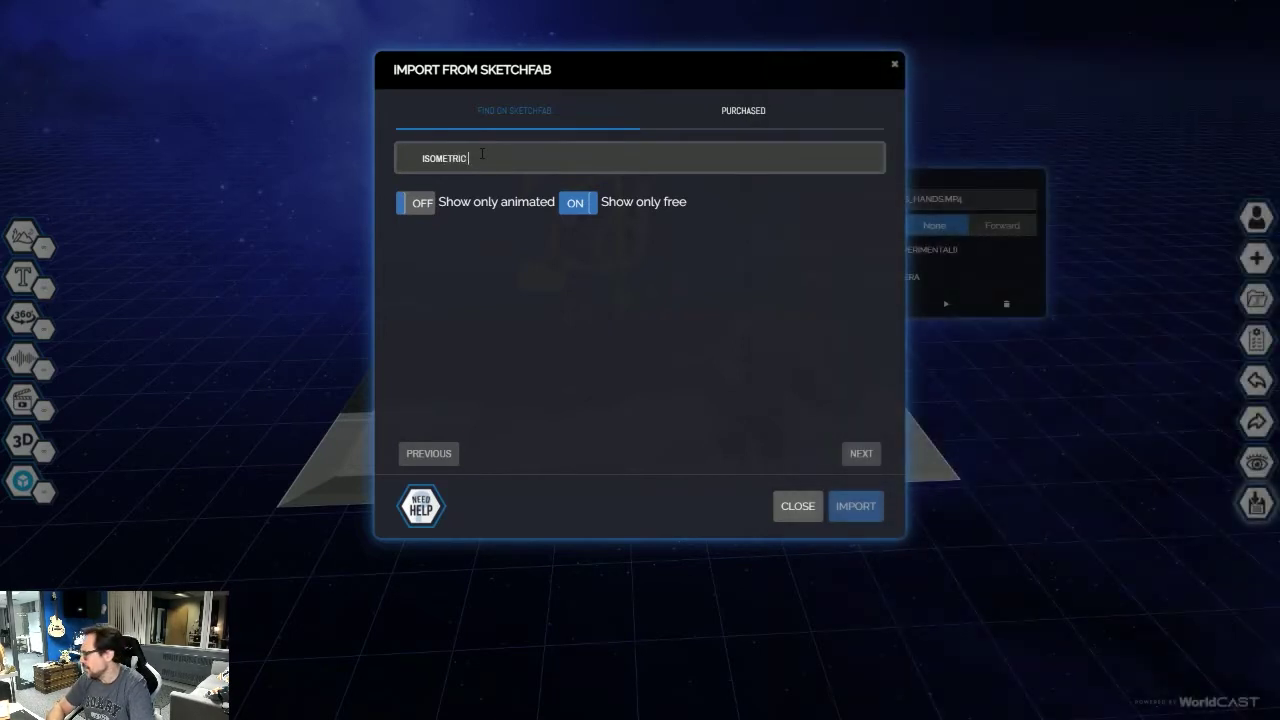
pyautogui.write('ROOM SKETCHFAB')
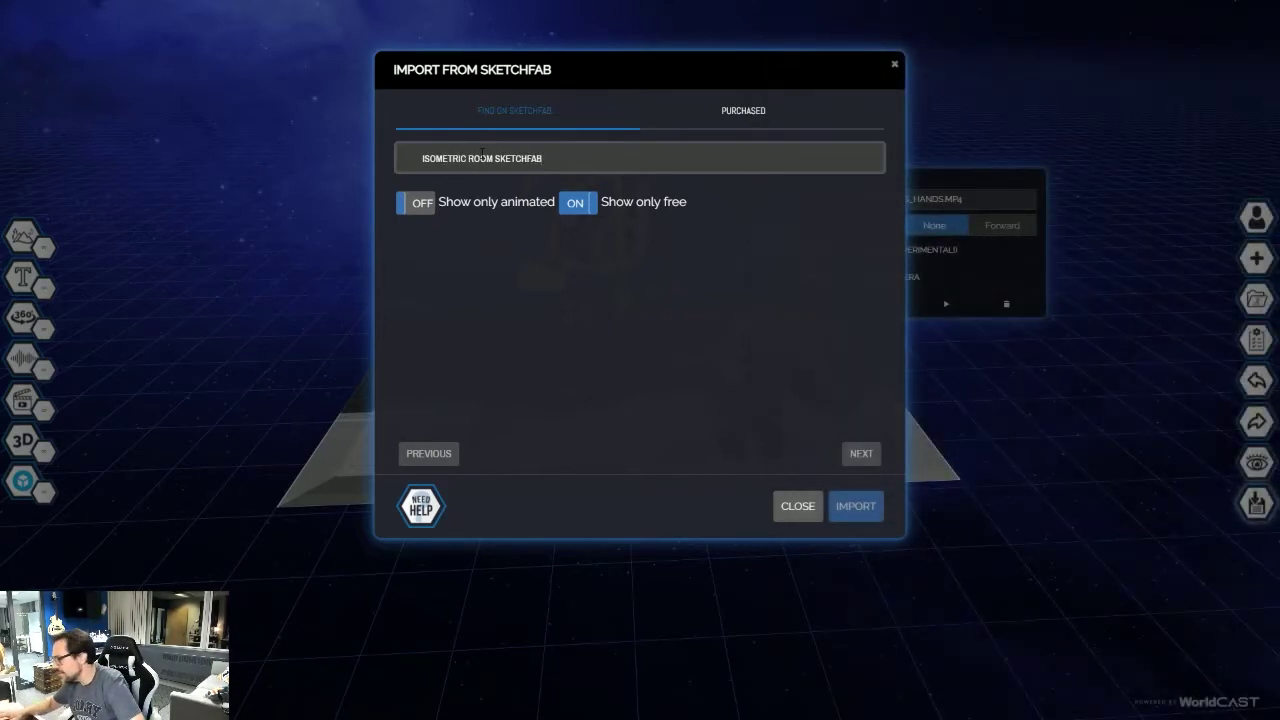
pyautogui.press('Return')
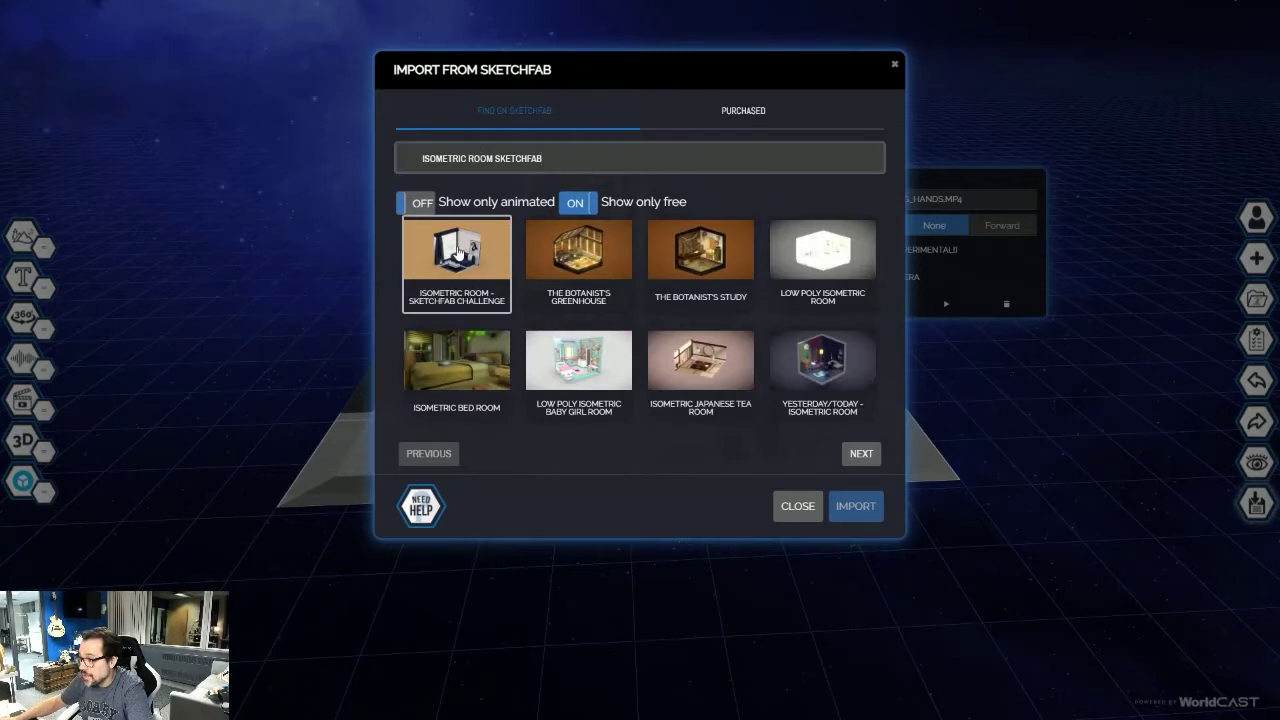
pyautogui.click(428, 238)
pyautogui.click(857, 510)
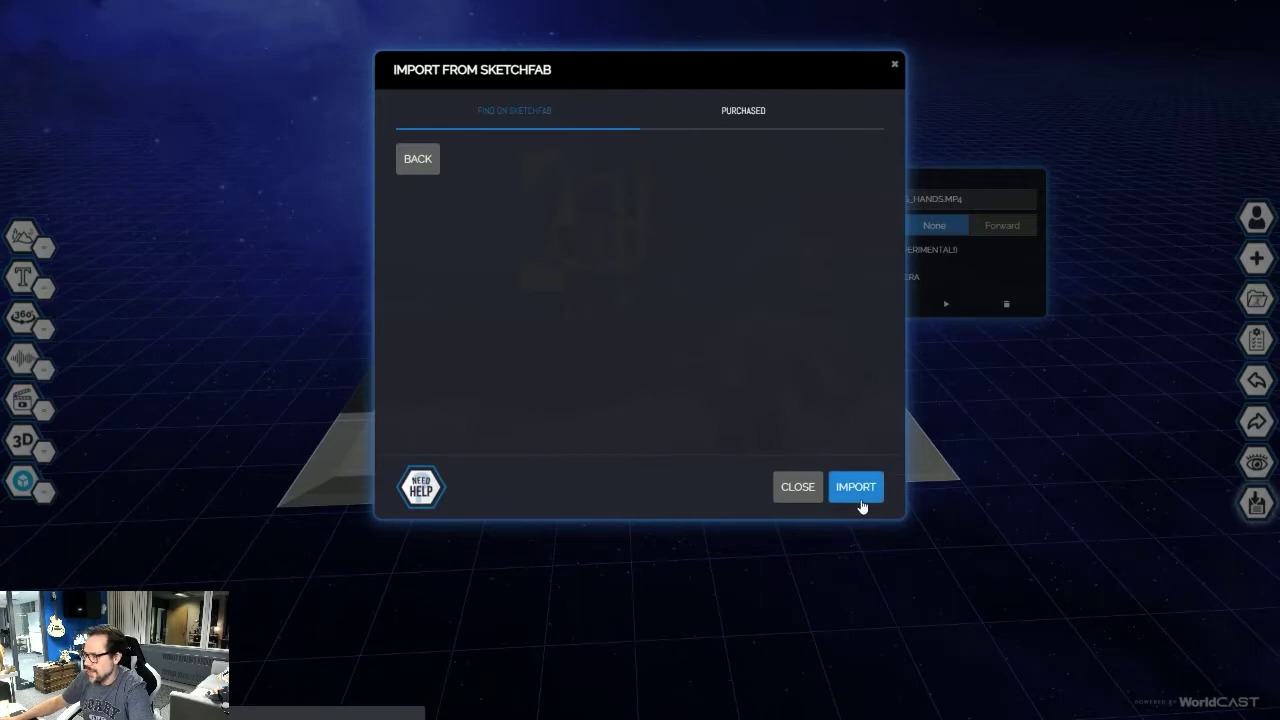
pyautogui.click(857, 490)
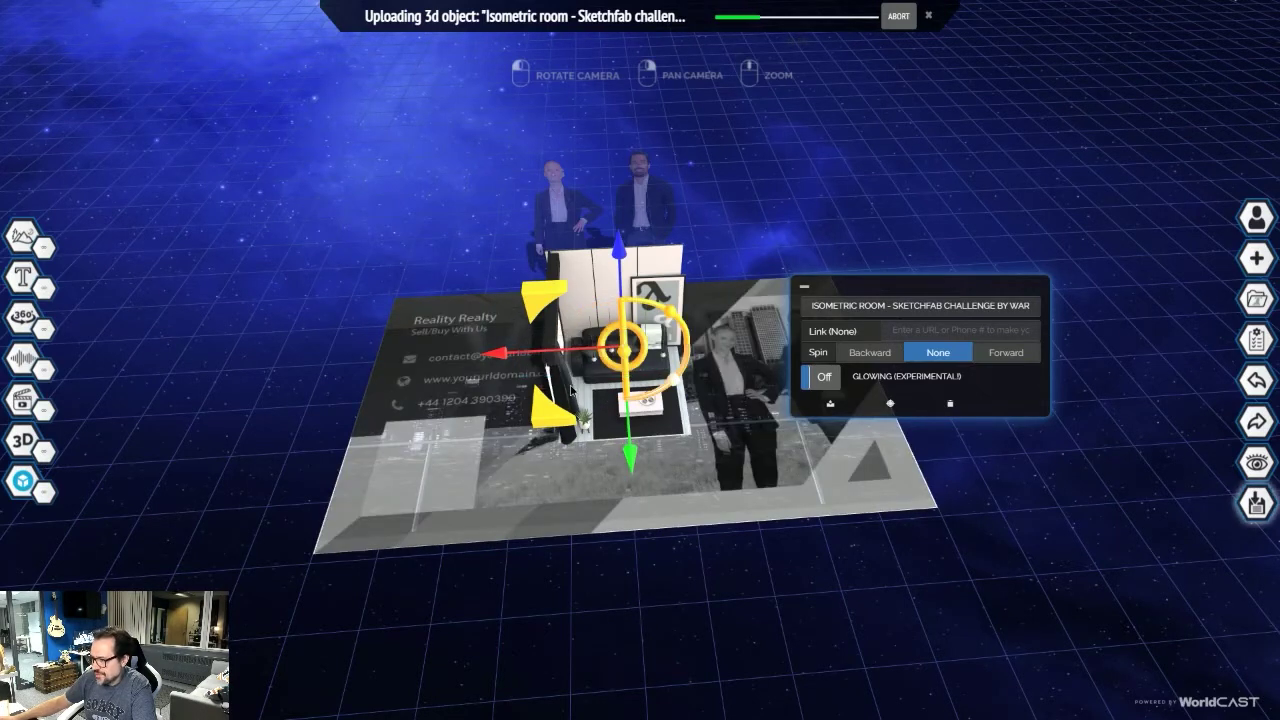
# - Rotate the isometric room by 45° so its open side faces forward, then enlarge it and place it at the card's back edge
pyautogui.click(565, 386)
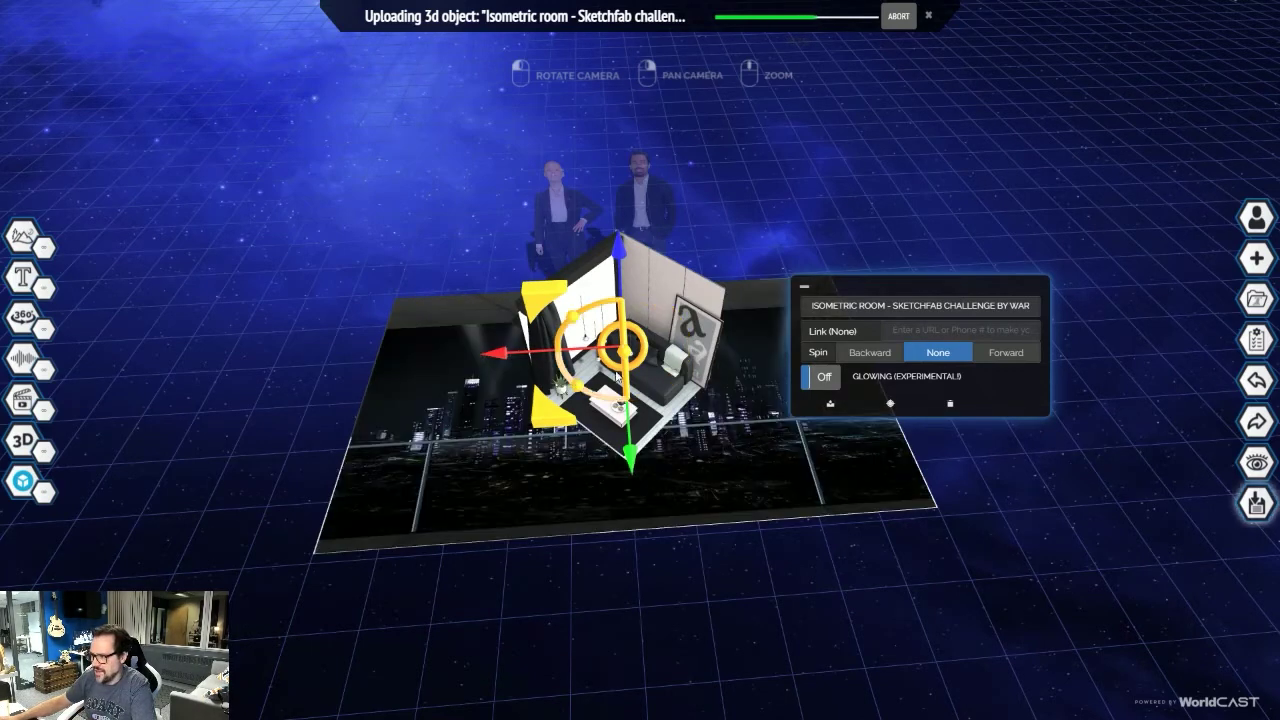
pyautogui.moveTo(599, 397); pyautogui.dragTo(862, 408)
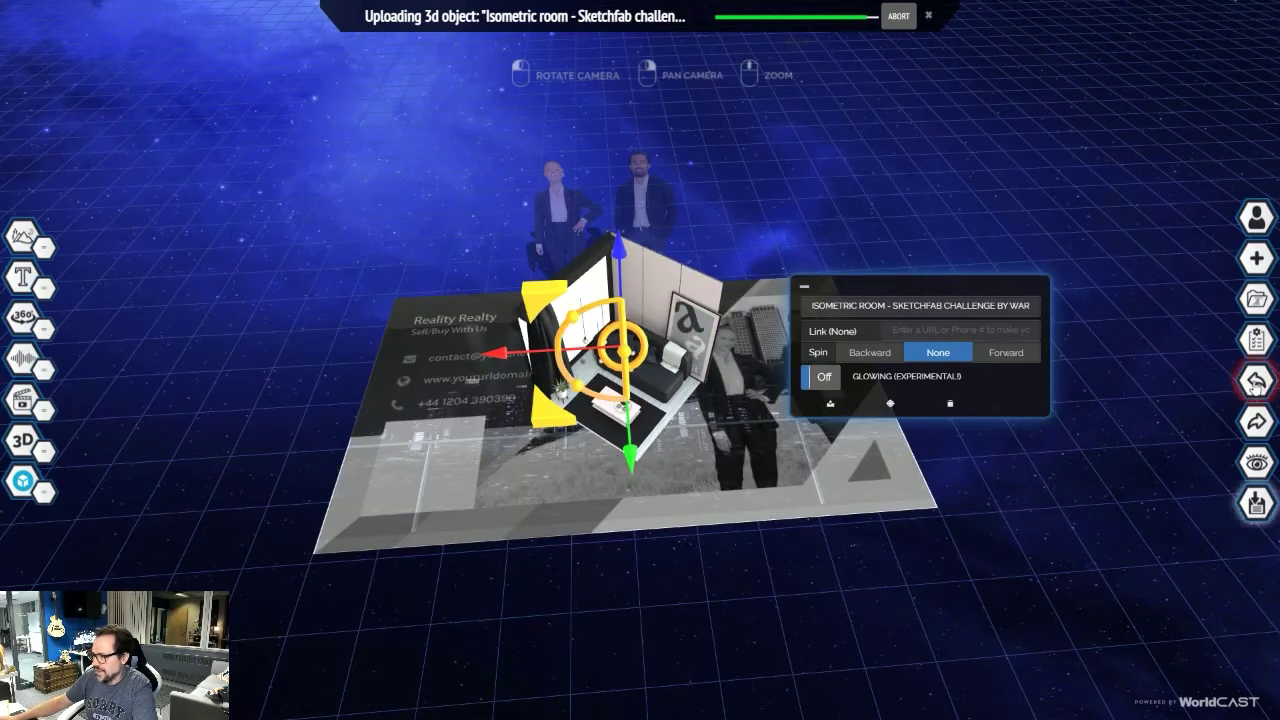
pyautogui.moveTo(606, 292); pyautogui.dragTo(650, 337)
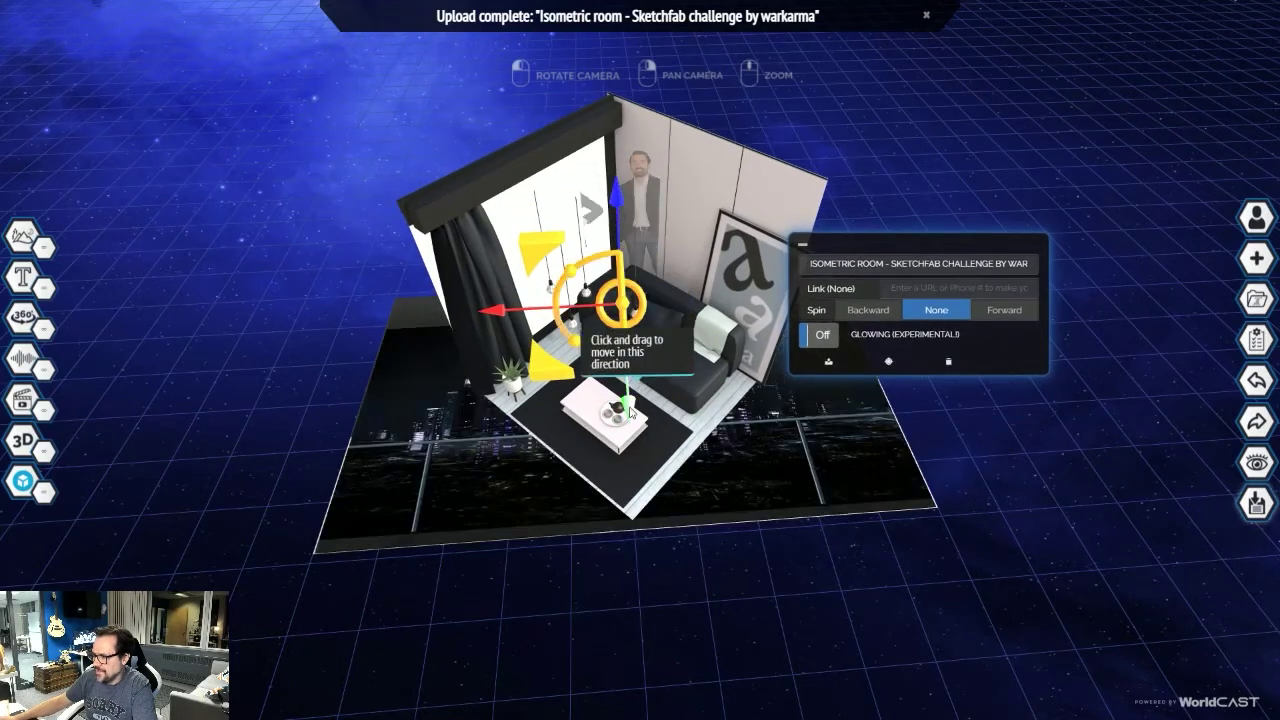
pyautogui.moveTo(630, 410); pyautogui.dragTo(608, 268)
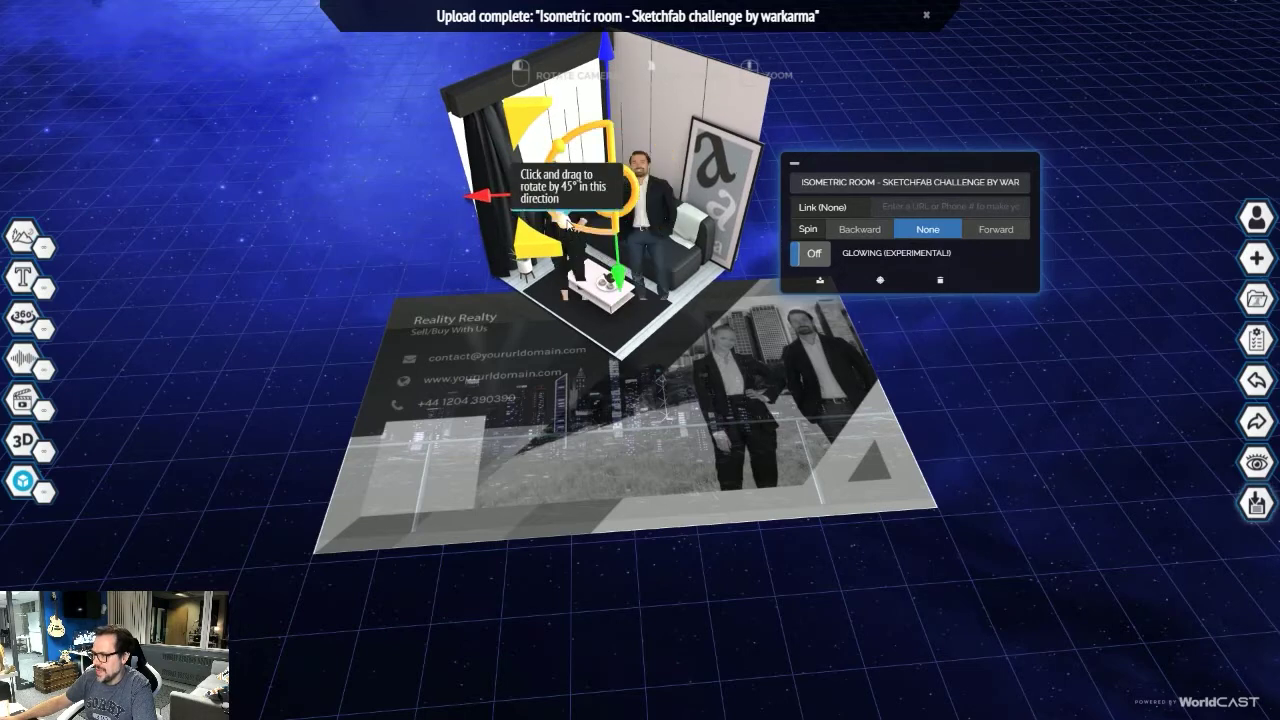
# - Move the Shaking_Hands video slightly forward so the two people stand inside the isometric room
pyautogui.click(560, 224)
pyautogui.moveTo(616, 124); pyautogui.dragTo(615, 112)
pyautogui.moveTo(624, 322); pyautogui.dragTo(613, 372)
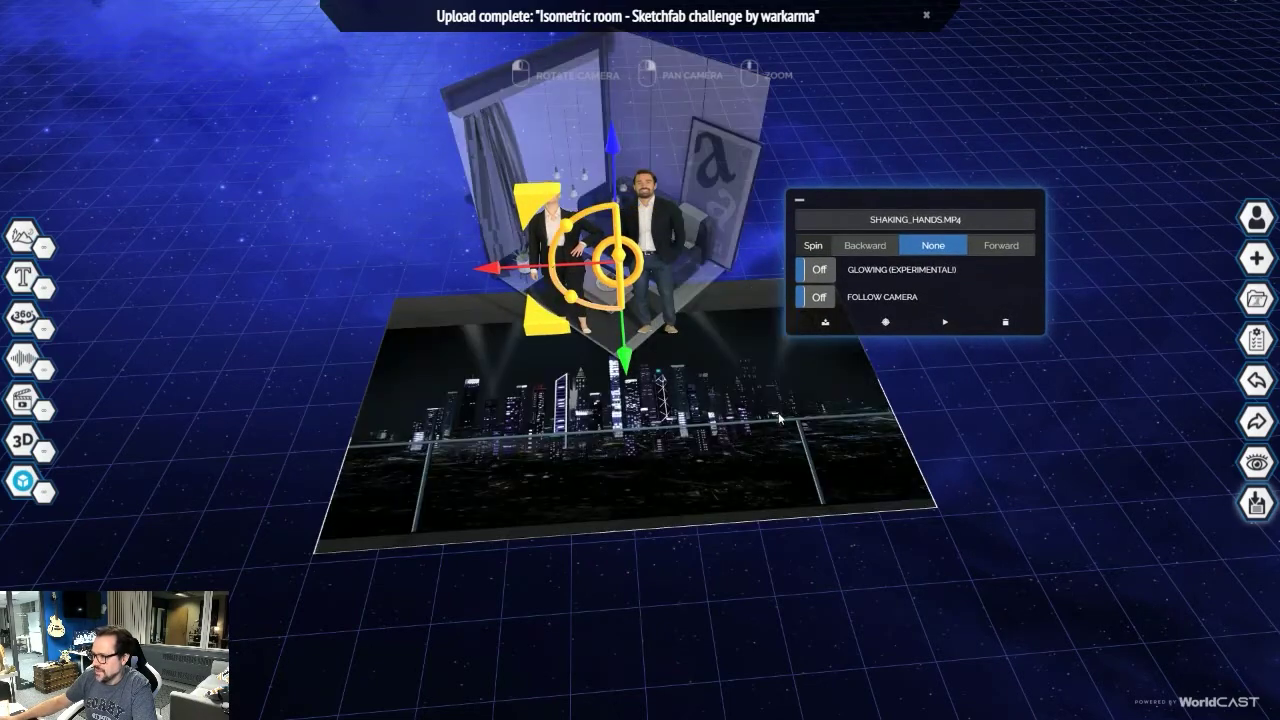
pyautogui.click(782, 417)
pyautogui.click(679, 254)
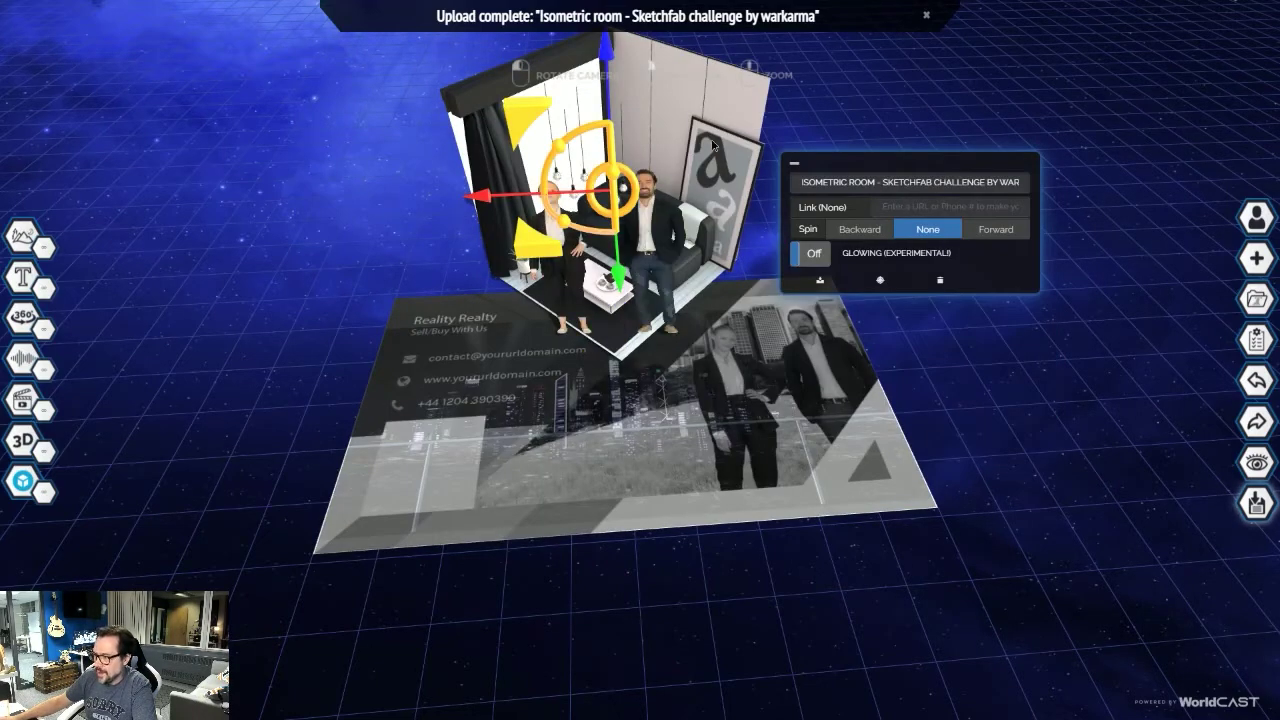
# - Add the library image Facebook - Black.png and place it flat in front of the card's front left corner
pyautogui.moveTo(40, 320)
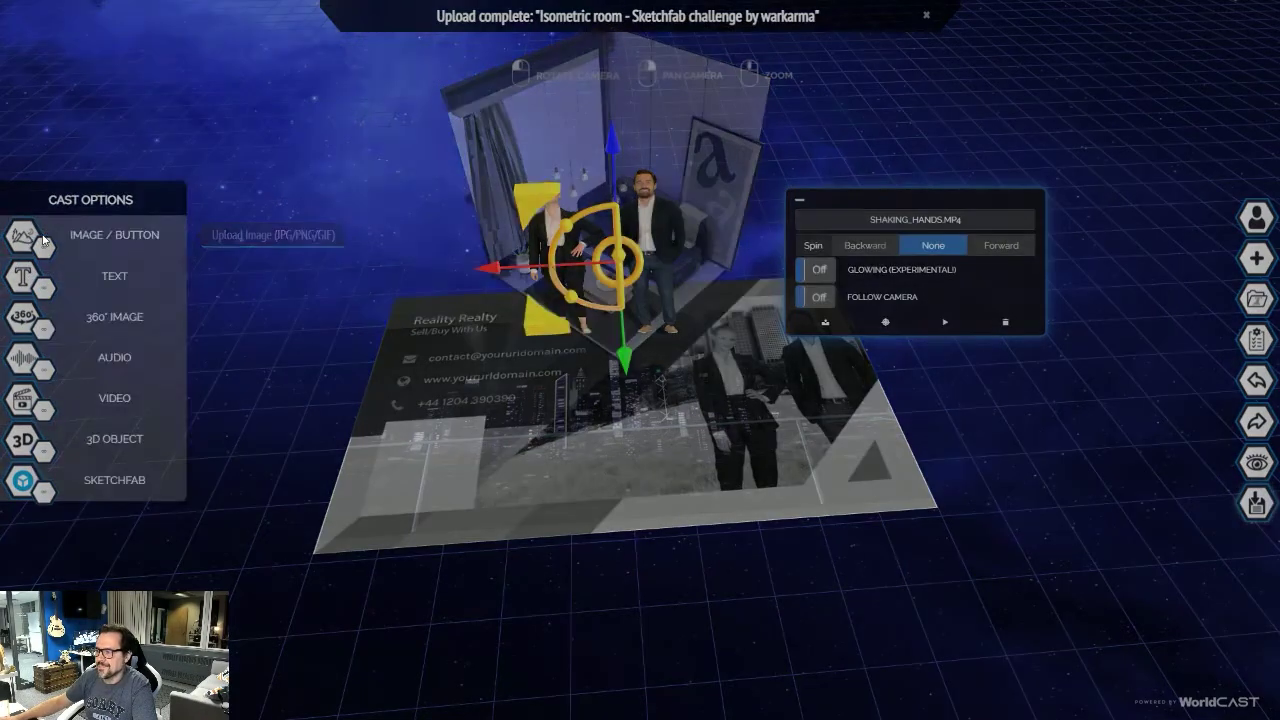
pyautogui.click(43, 239)
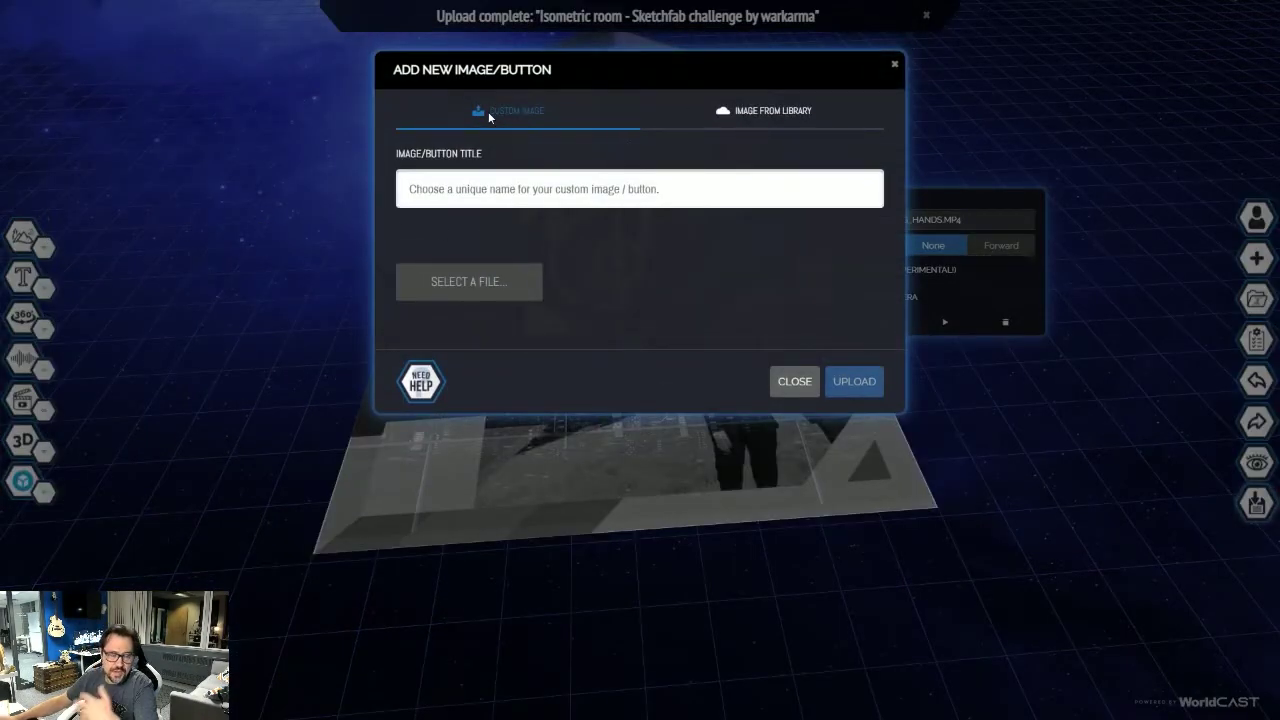
pyautogui.click(786, 113)
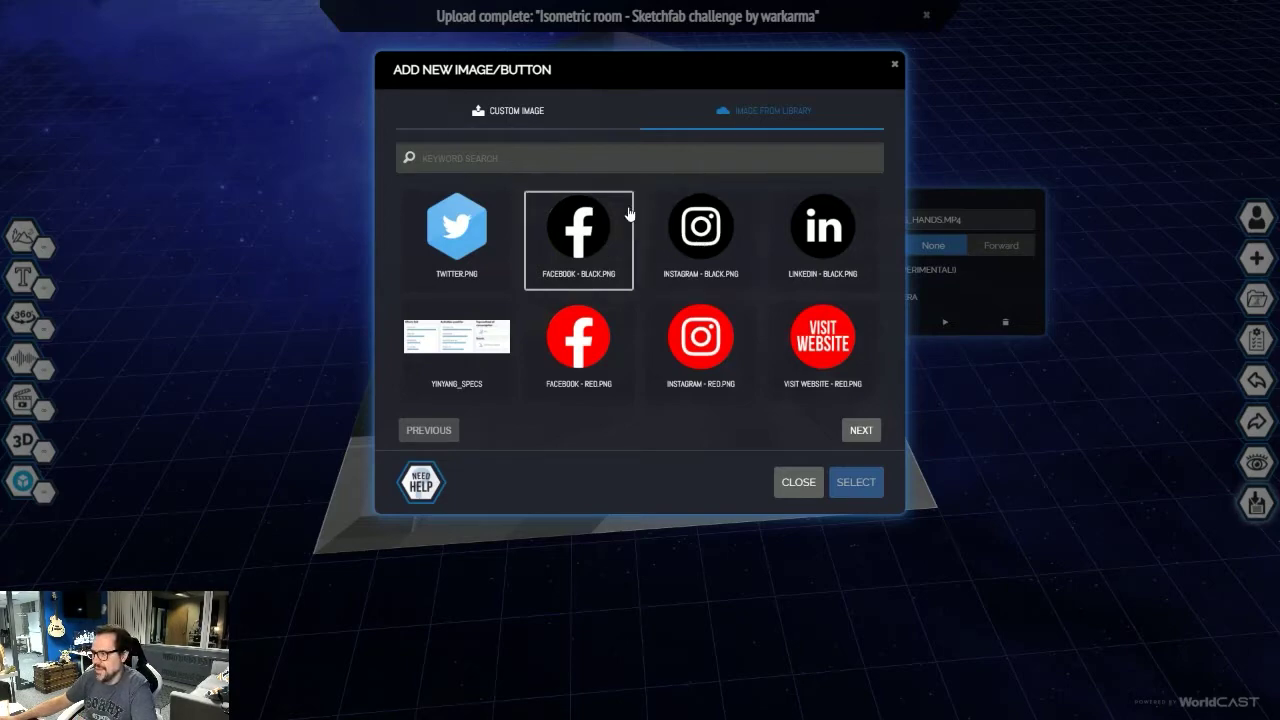
pyautogui.click(580, 230)
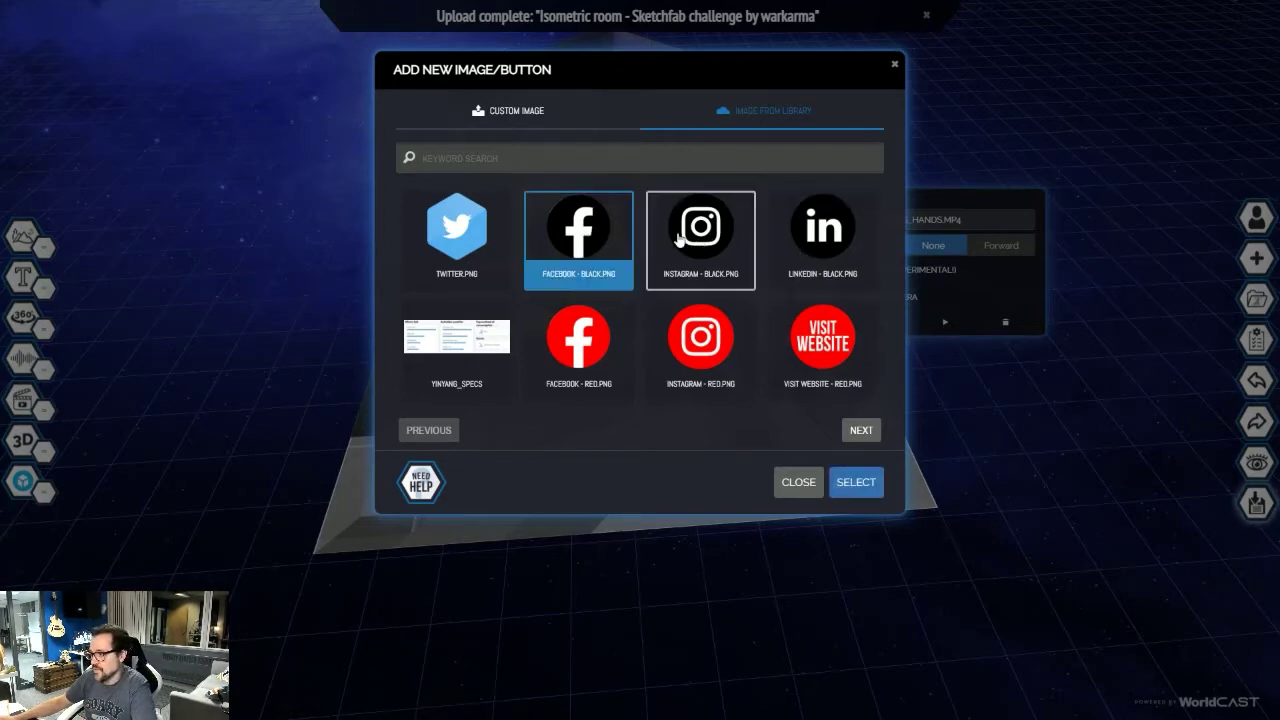
pyautogui.click(856, 482)
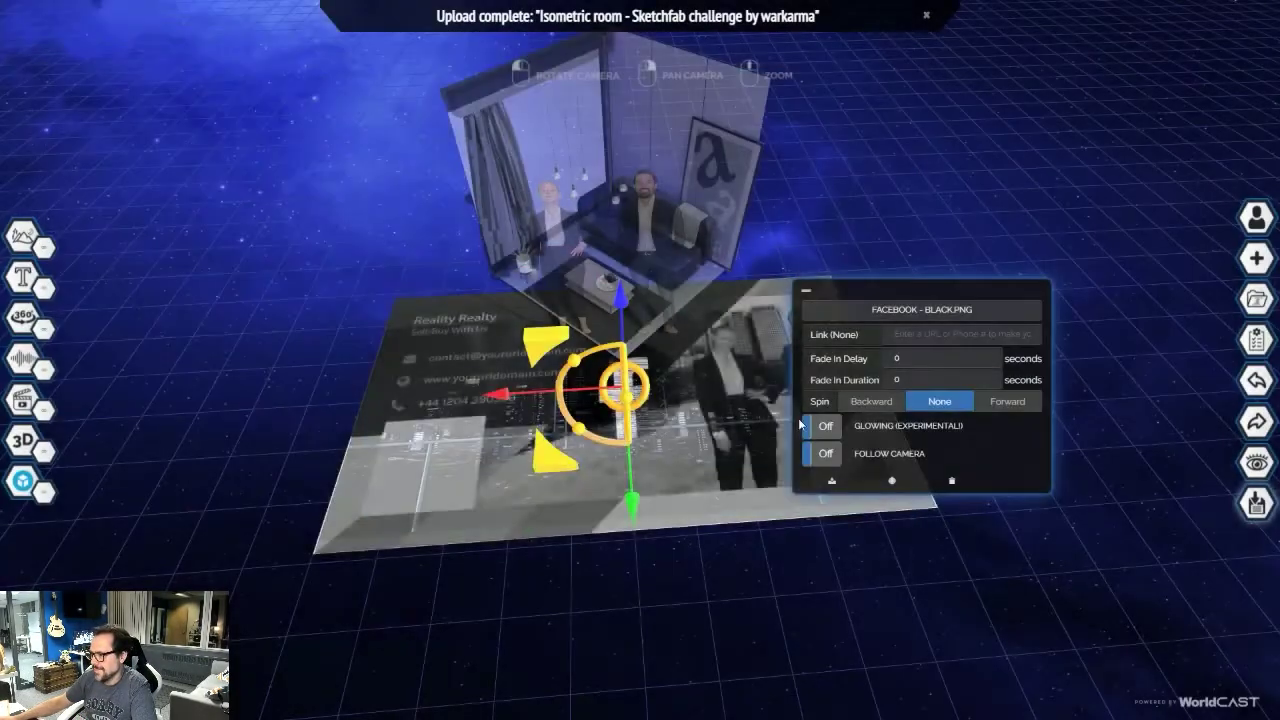
pyautogui.moveTo(634, 515); pyautogui.dragTo(400, 710)
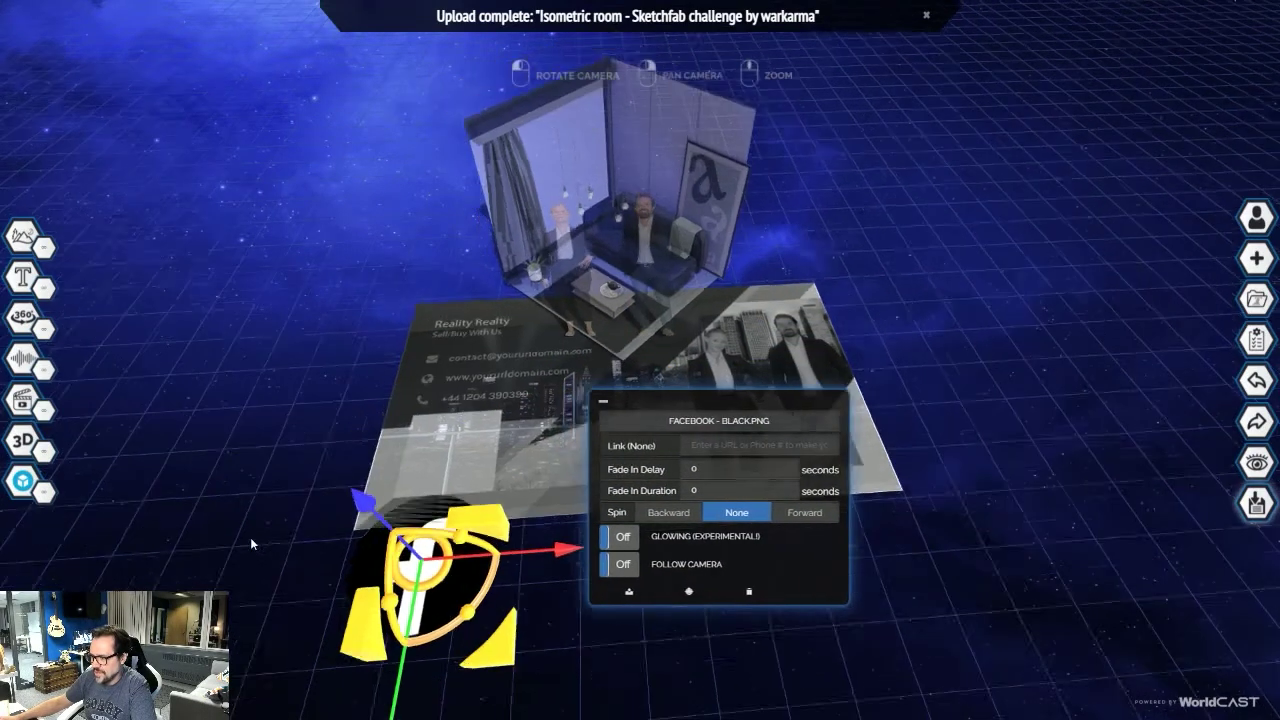
pyautogui.moveTo(430, 565); pyautogui.dragTo(520, 684)
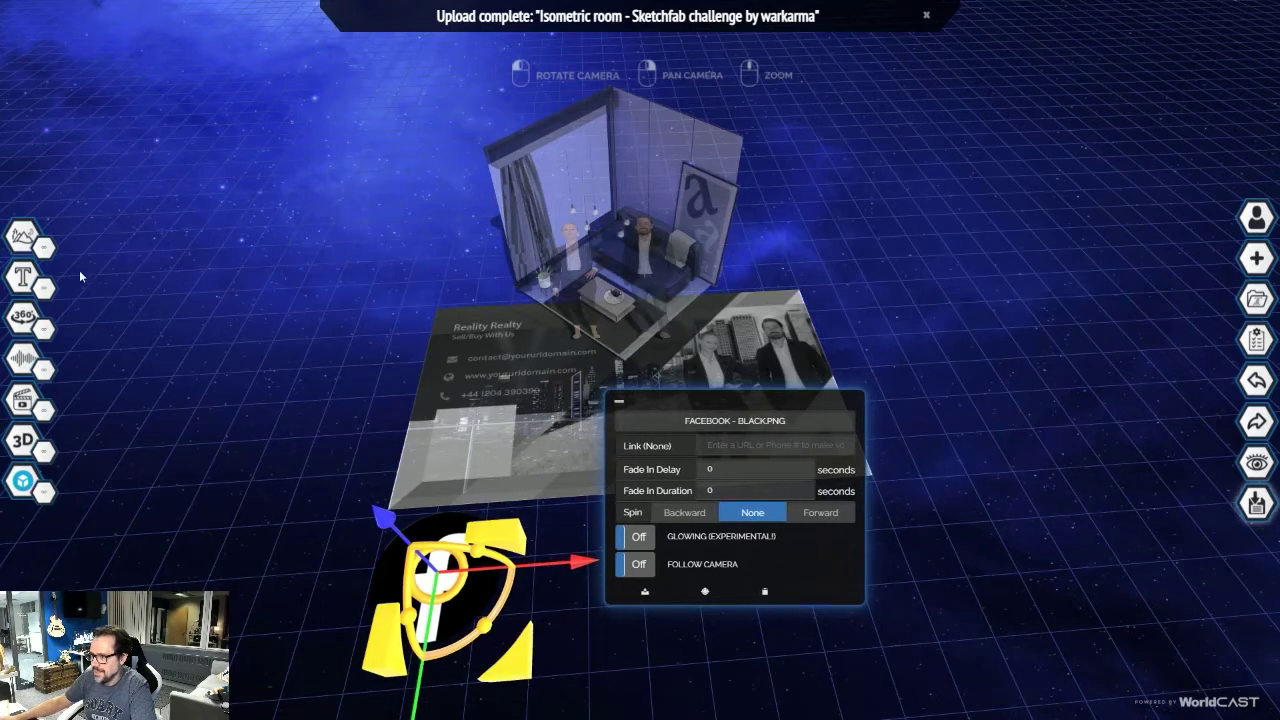
# - Add the library image Instagram - Black.png and place it in front of the card's centre, beside the Facebook icon
pyautogui.moveTo(22, 237)
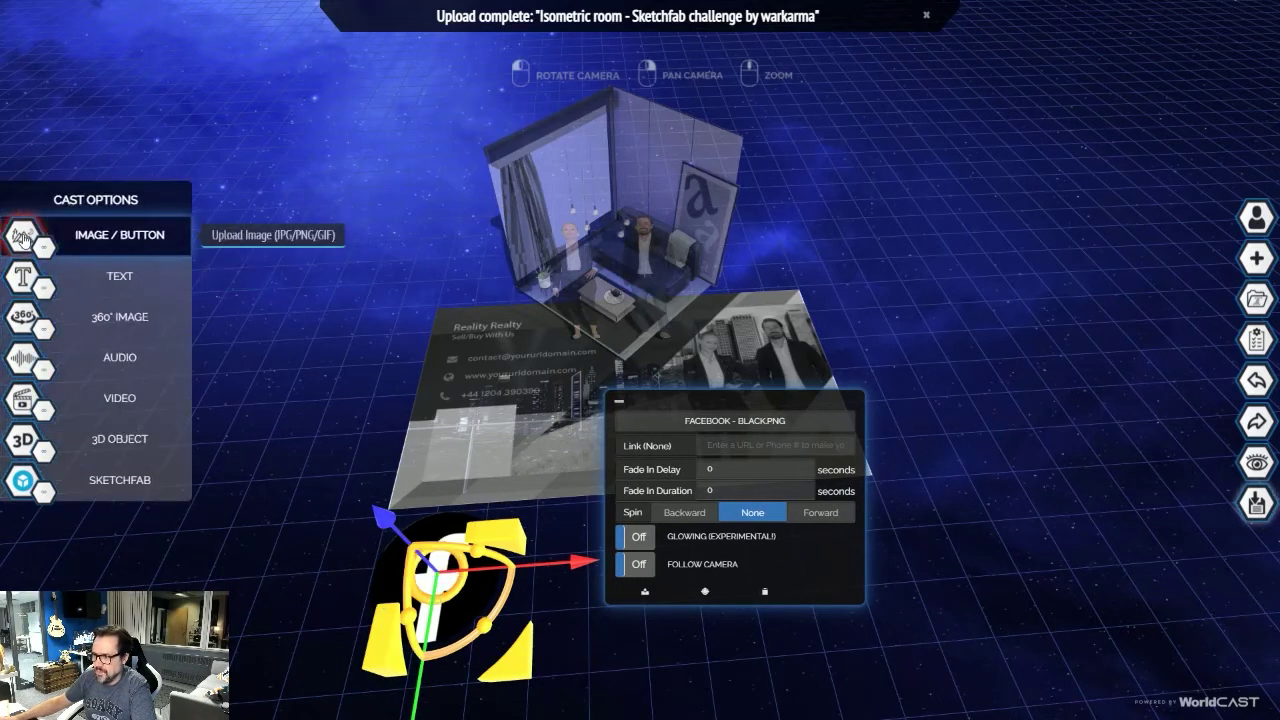
pyautogui.click(93, 237)
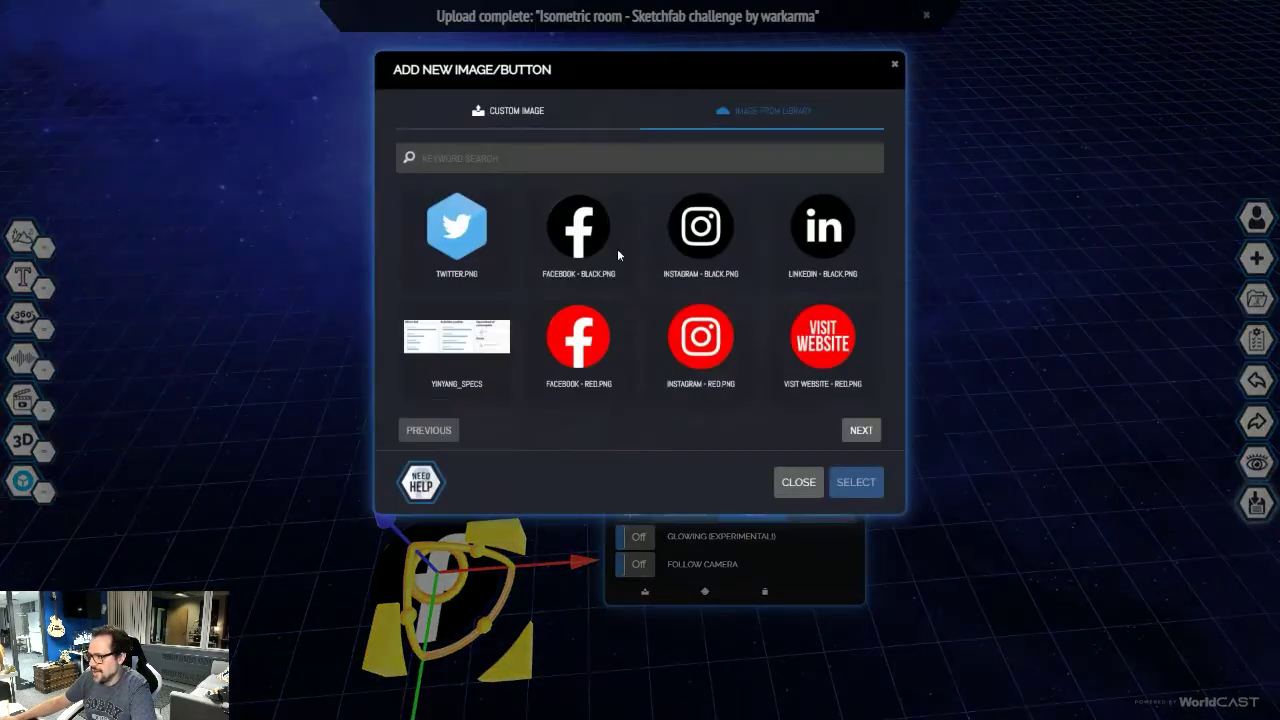
pyautogui.click(700, 278)
pyautogui.click(840, 484)
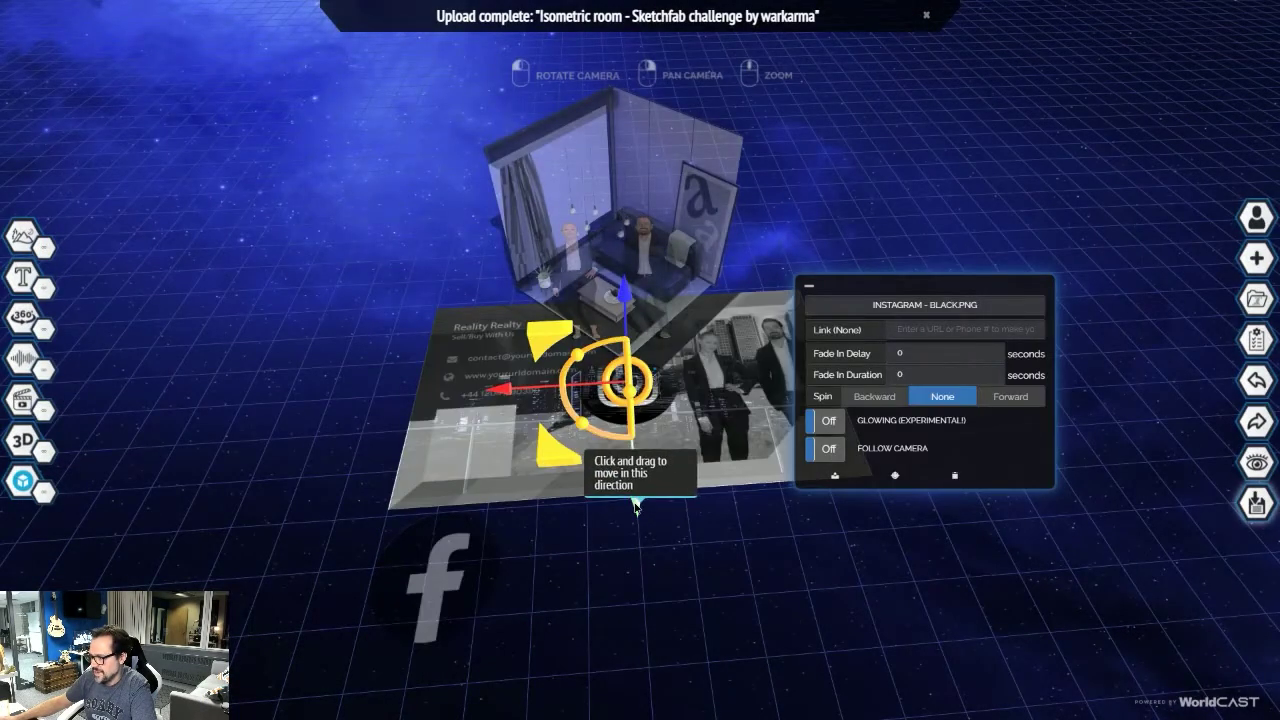
pyautogui.moveTo(634, 490); pyautogui.dragTo(660, 715)
pyautogui.scroll(-3, 660, 680)
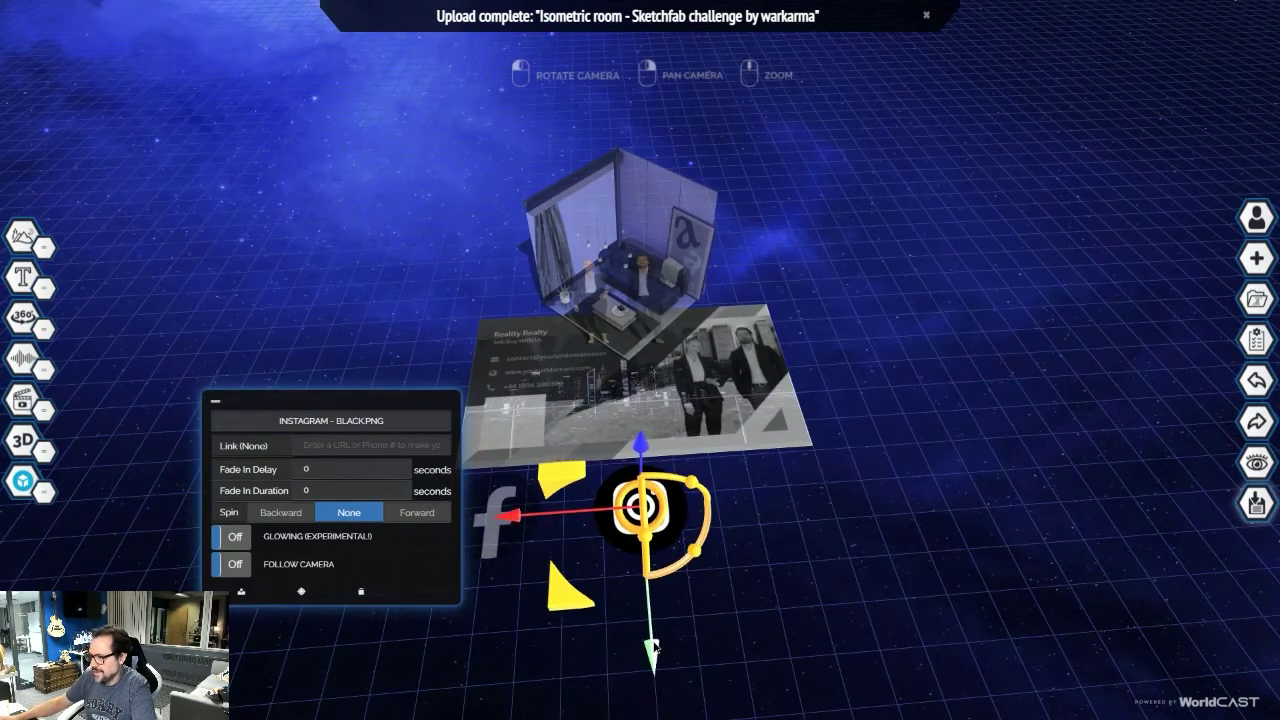
# - Add the library image LinkedIn - Black.png and place it in front of the card's front right corner, in line with the other icons
pyautogui.moveTo(48, 258)
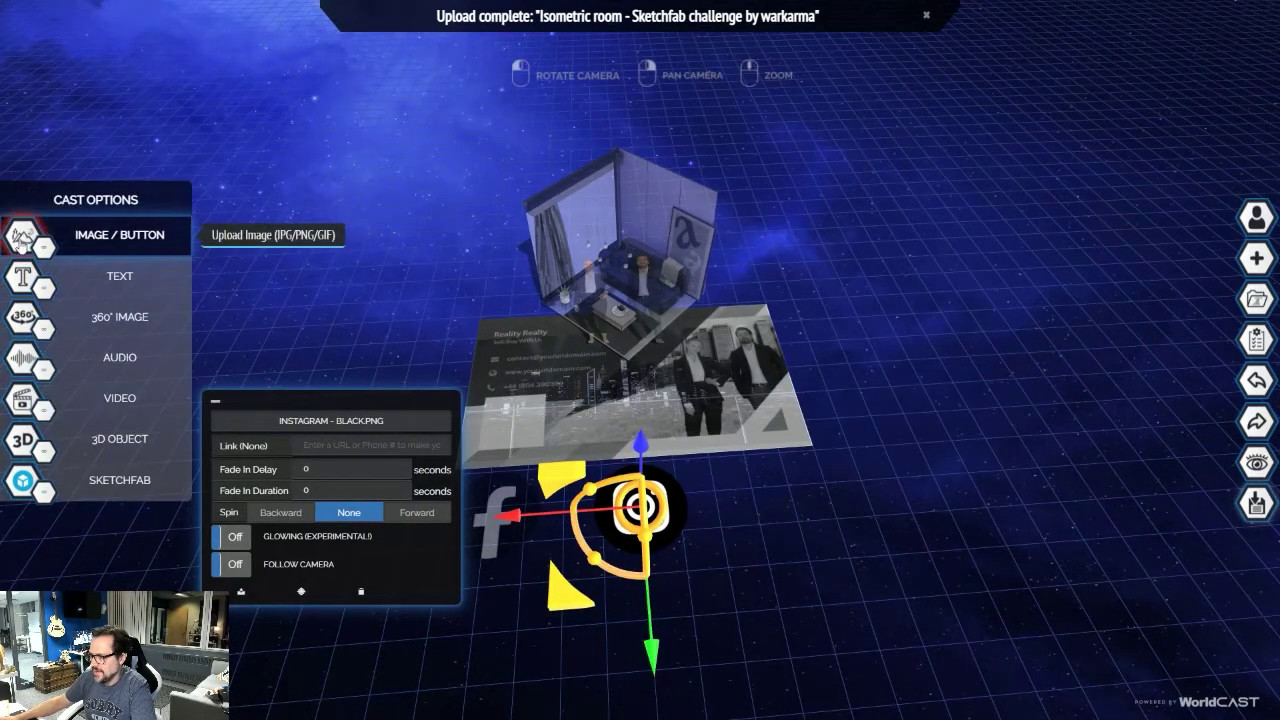
pyautogui.click(110, 229)
pyautogui.click(810, 247)
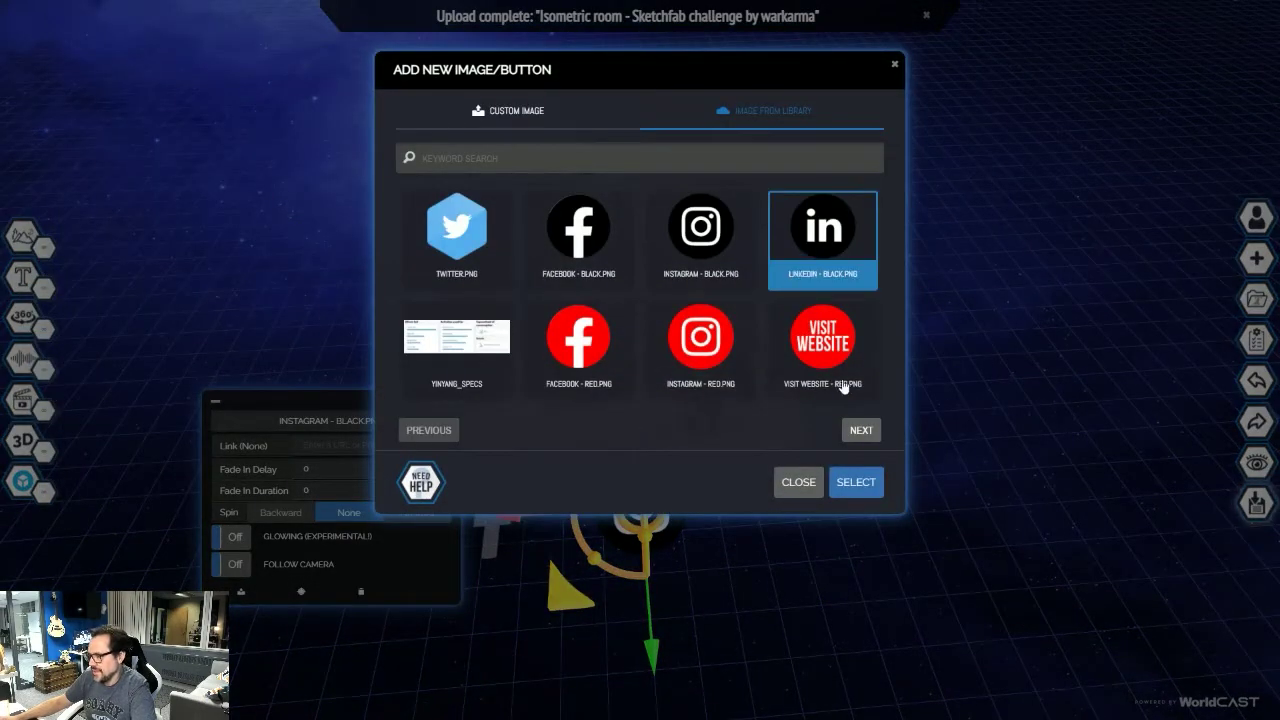
pyautogui.click(860, 485)
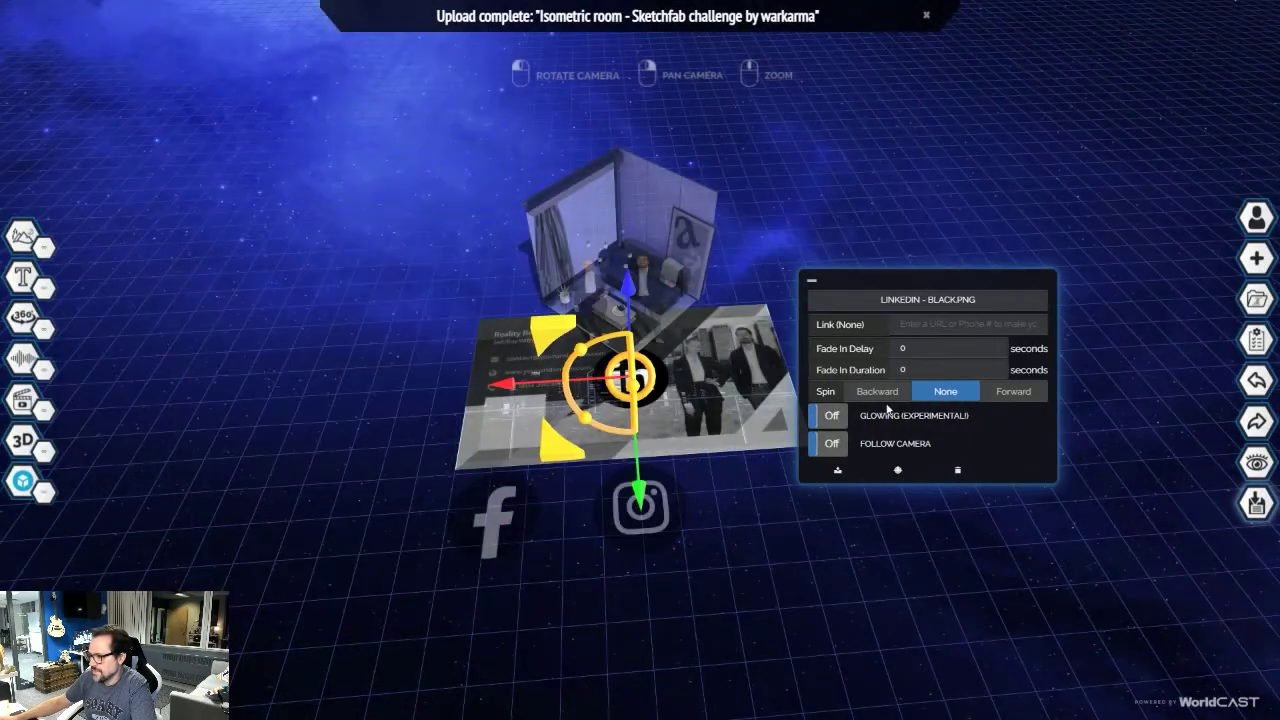
pyautogui.moveTo(630, 378); pyautogui.dragTo(720, 603)
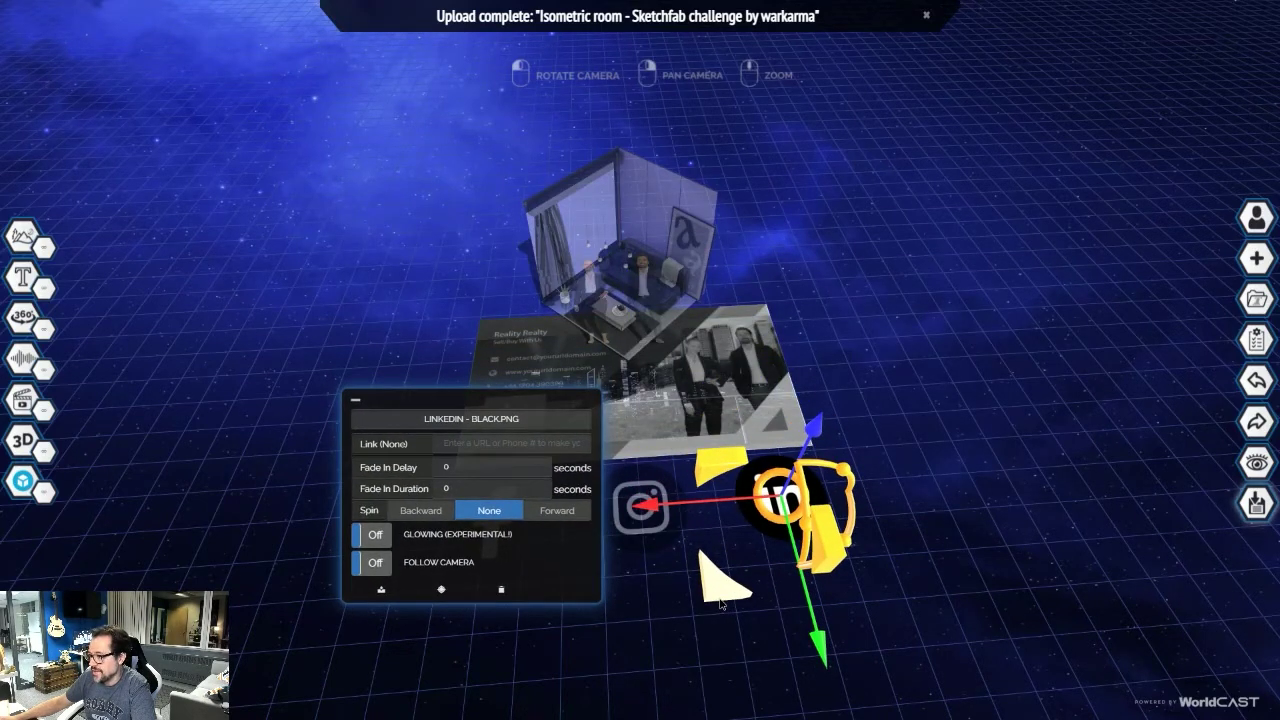
pyautogui.click(570, 540)
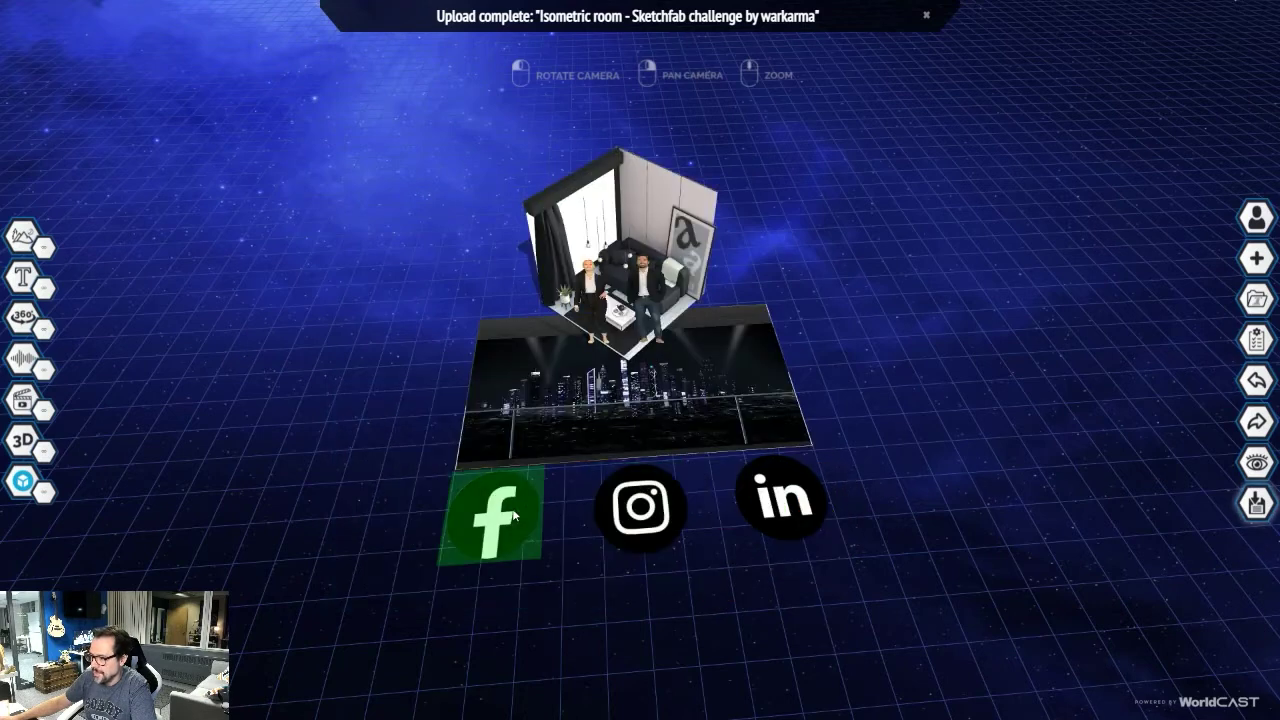
pyautogui.click(505, 516)
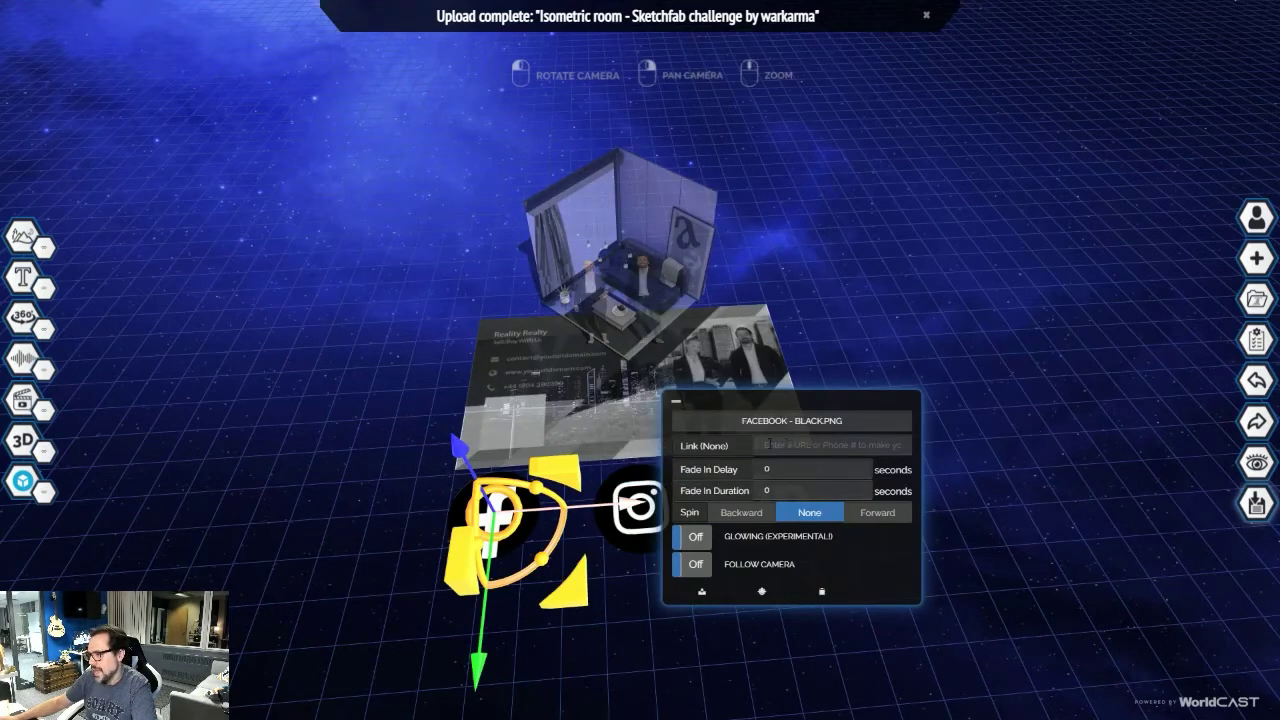
pyautogui.click(767, 444)
pyautogui.click(855, 491)
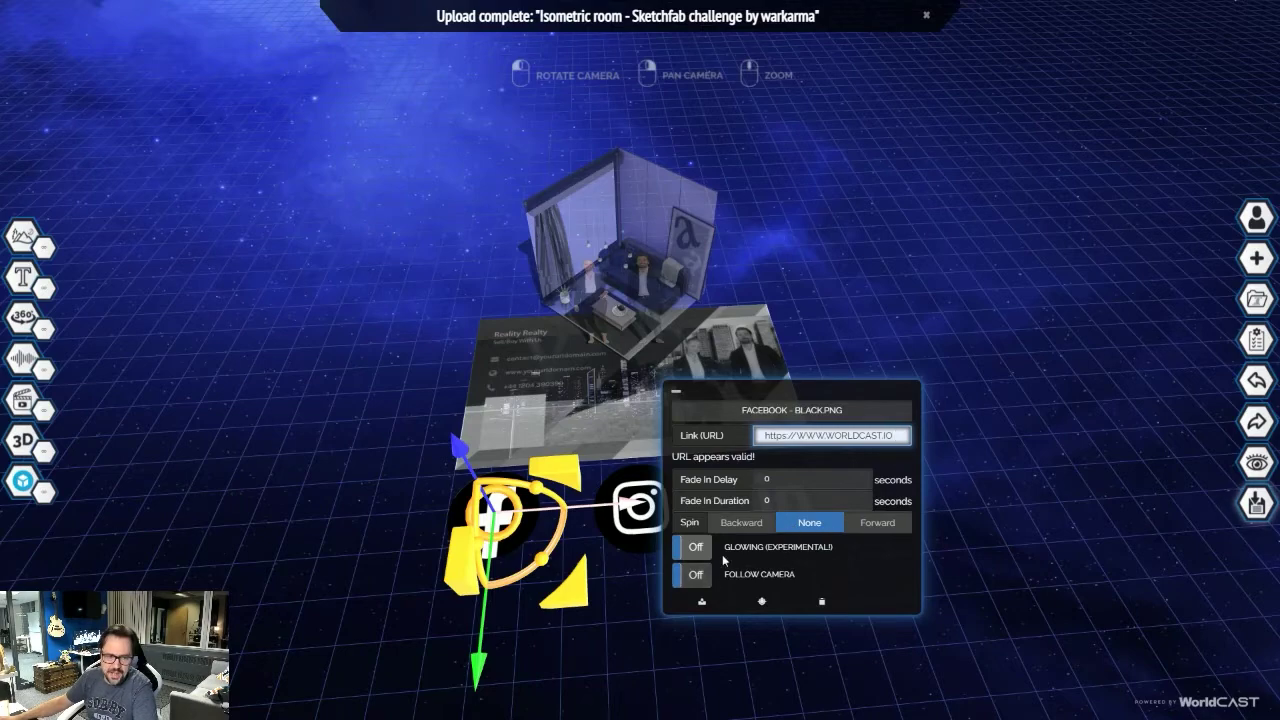
pyautogui.click(1030, 420)
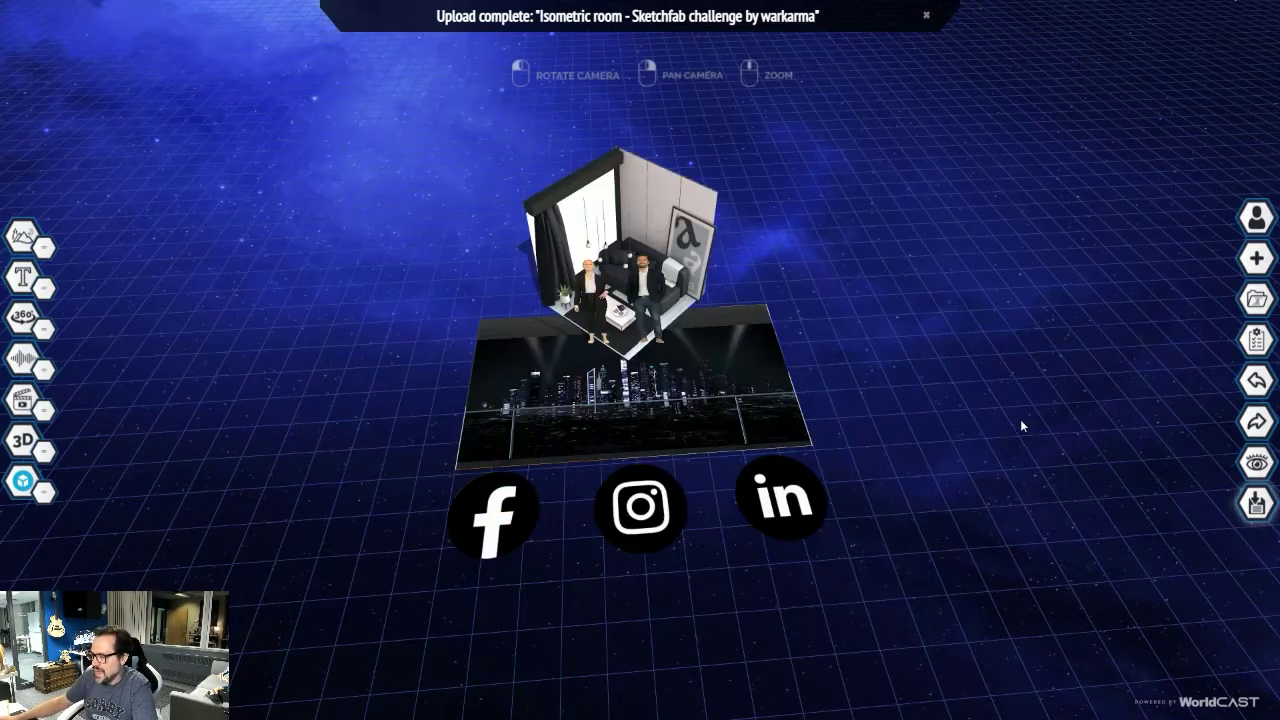
# - Save and publish the finished business card cast
pyautogui.moveTo(887, 420); pyautogui.dragTo(906, 369)
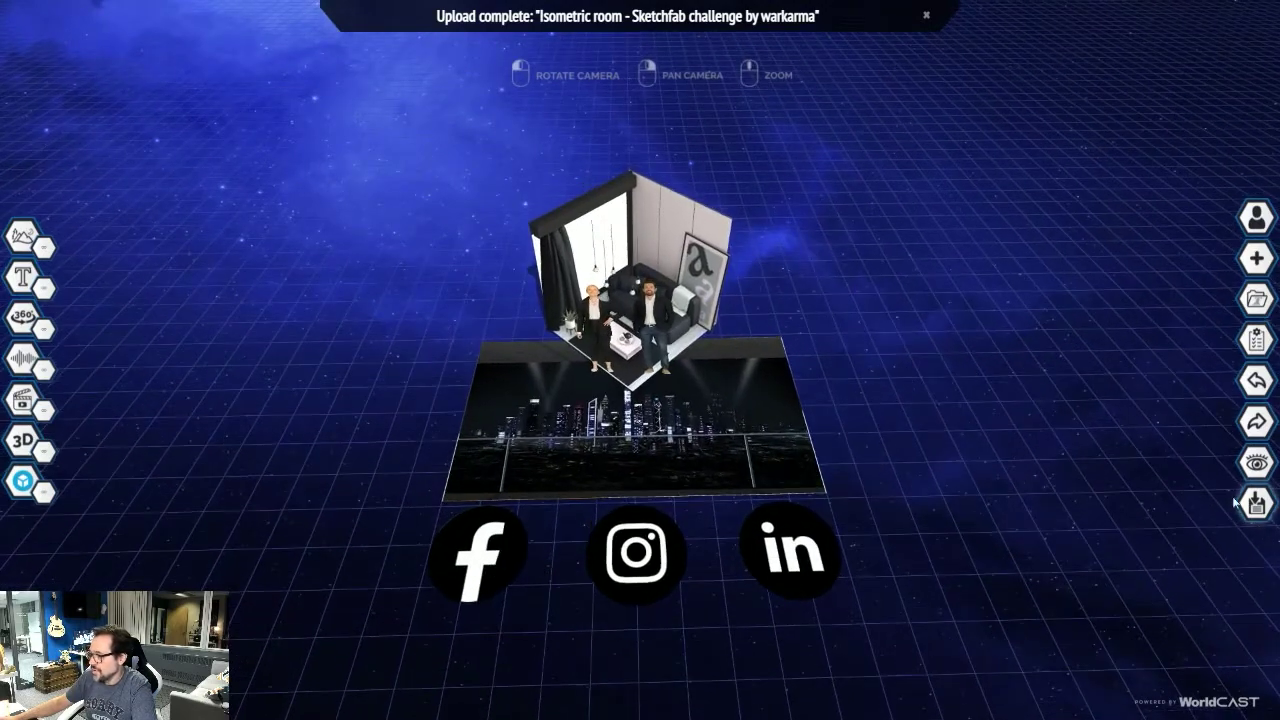
pyautogui.click(1255, 504)
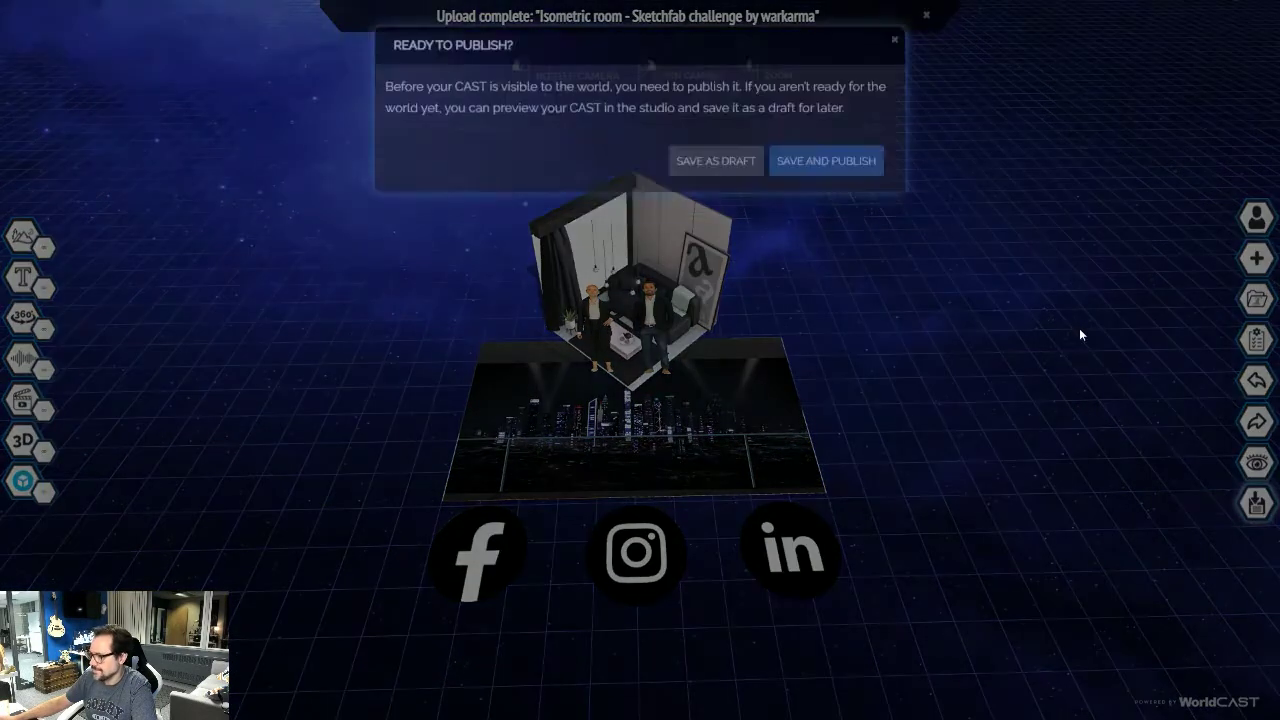
pyautogui.click(826, 185)
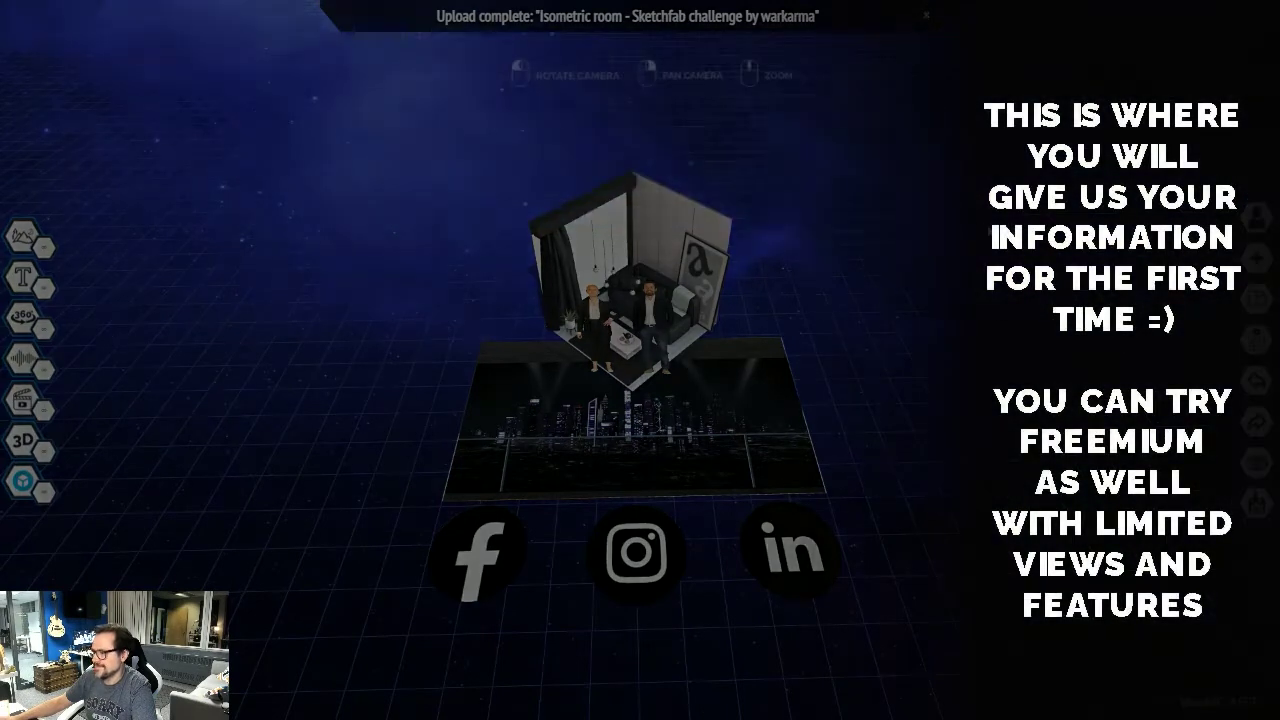